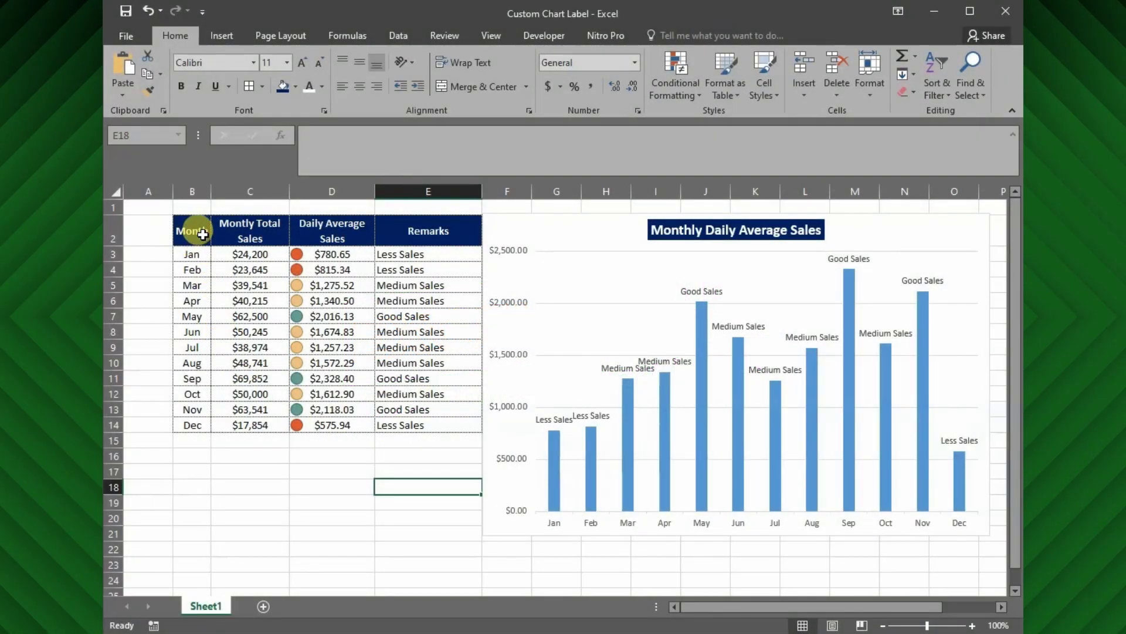
- Review the sales table, its Daily Average values and the Jan, Mar and May Remarks formulas
{"action": "left_click_drag", "start_coordinate": [203, 234], "coordinate": [415, 423]}
{"action": "left_click_drag", "start_coordinate": [344, 259], "coordinate": [351, 423]}
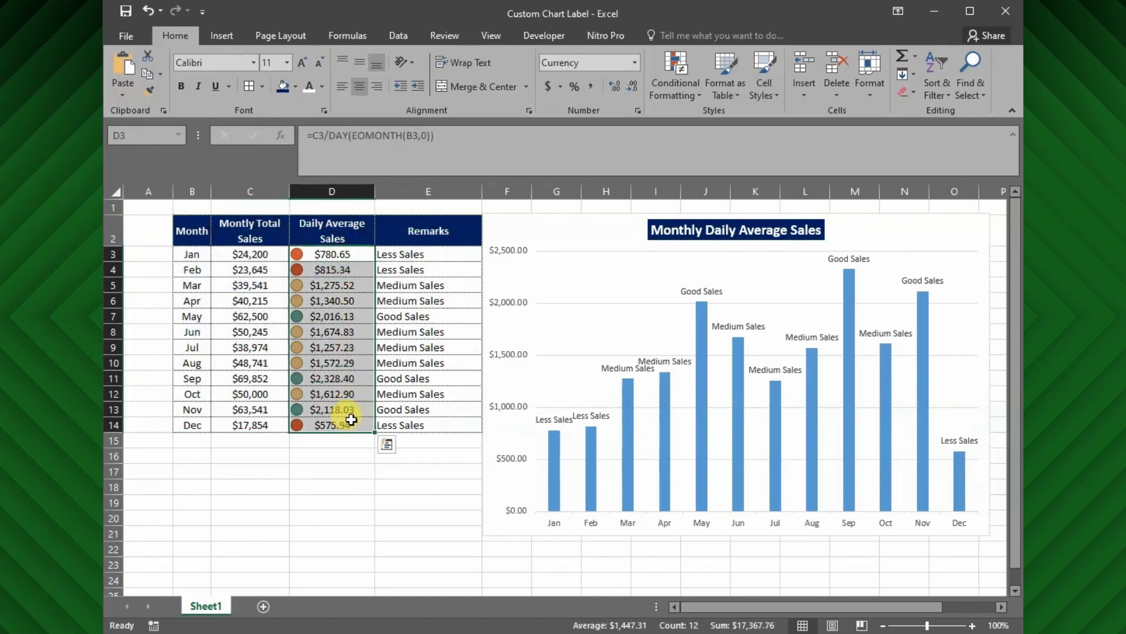
{"action": "left_click", "coordinate": [400, 255]}
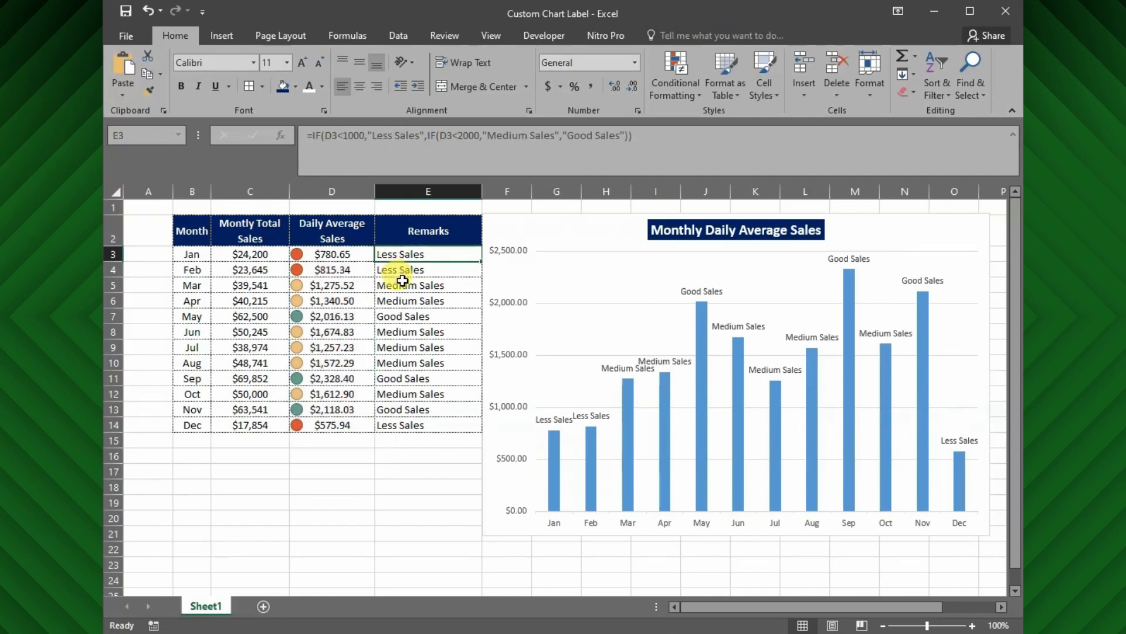
{"action": "left_click", "coordinate": [403, 285]}
{"action": "left_click", "coordinate": [407, 317]}
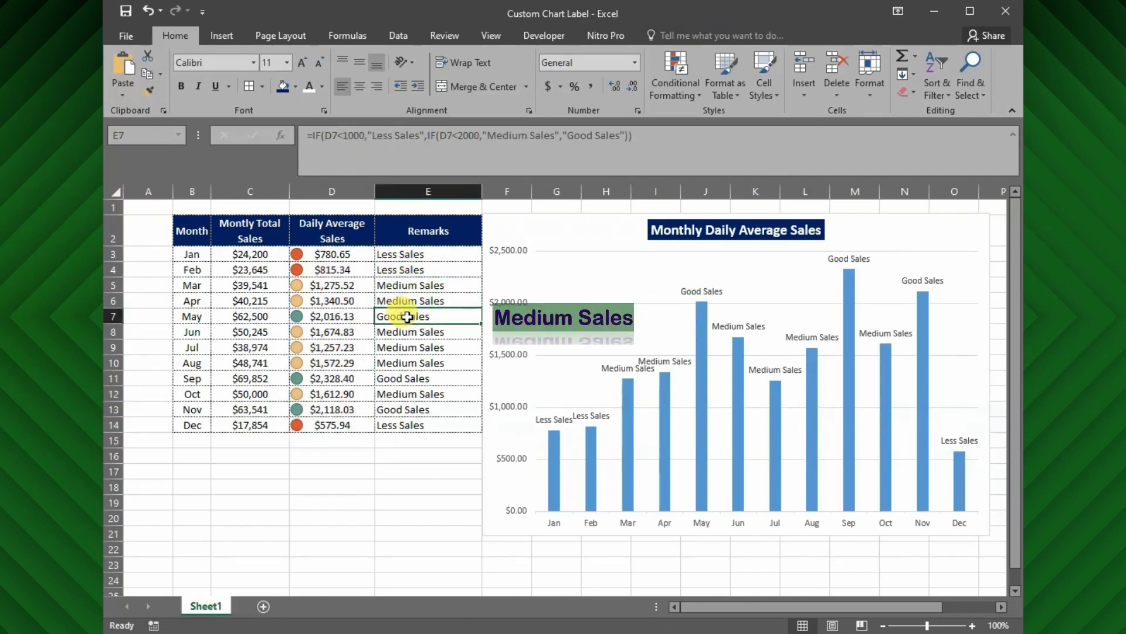
{"action": "left_click", "coordinate": [418, 439]}
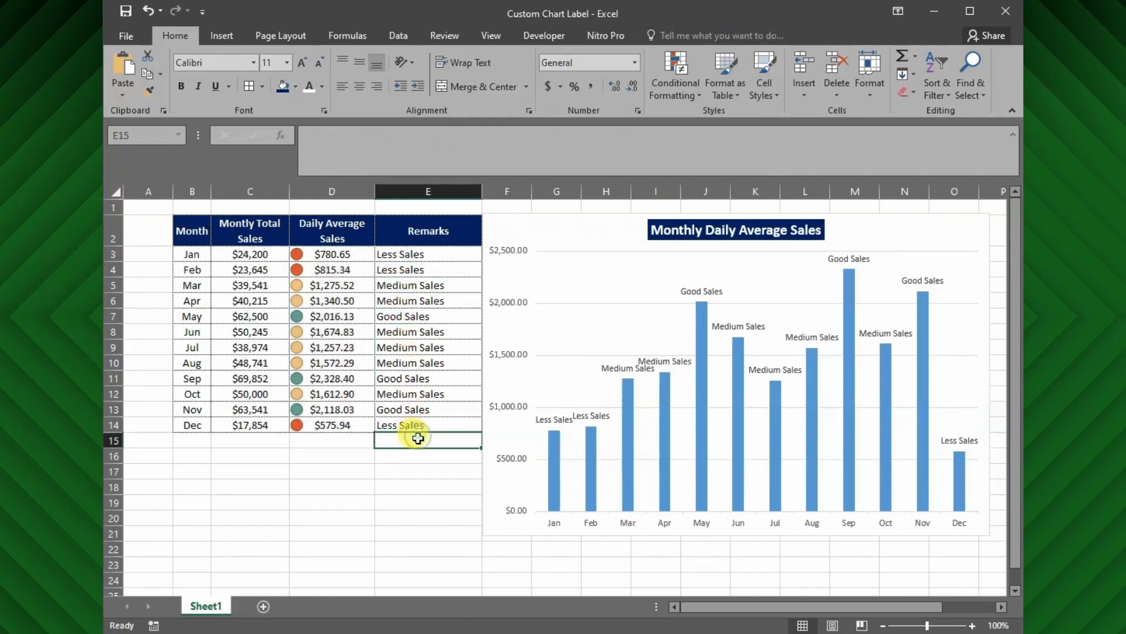
- Inspect the Daily Average and Remarks formulas for January, March and May
{"action": "left_click", "coordinate": [331, 255]}
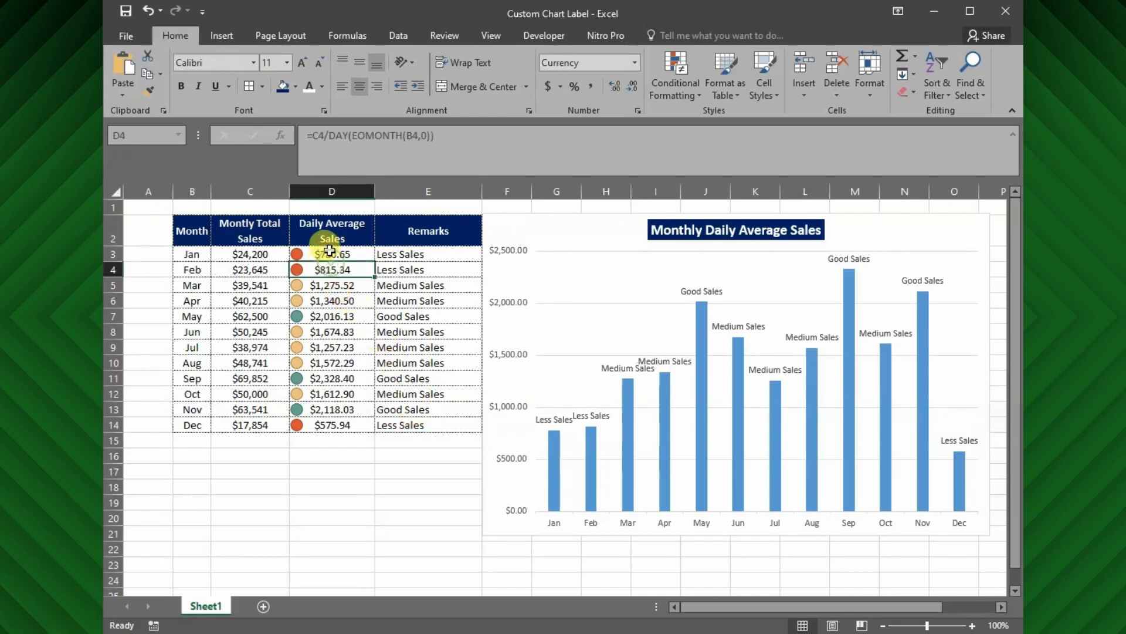
{"action": "left_click", "coordinate": [404, 252]}
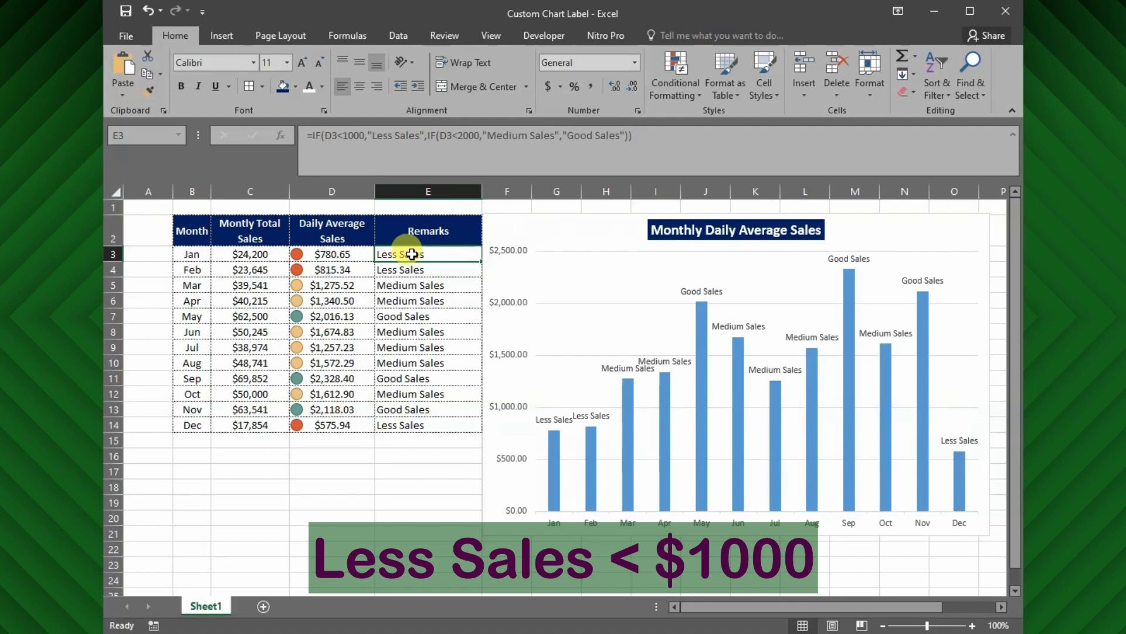
{"action": "left_click", "coordinate": [367, 286]}
{"action": "left_click", "coordinate": [398, 286]}
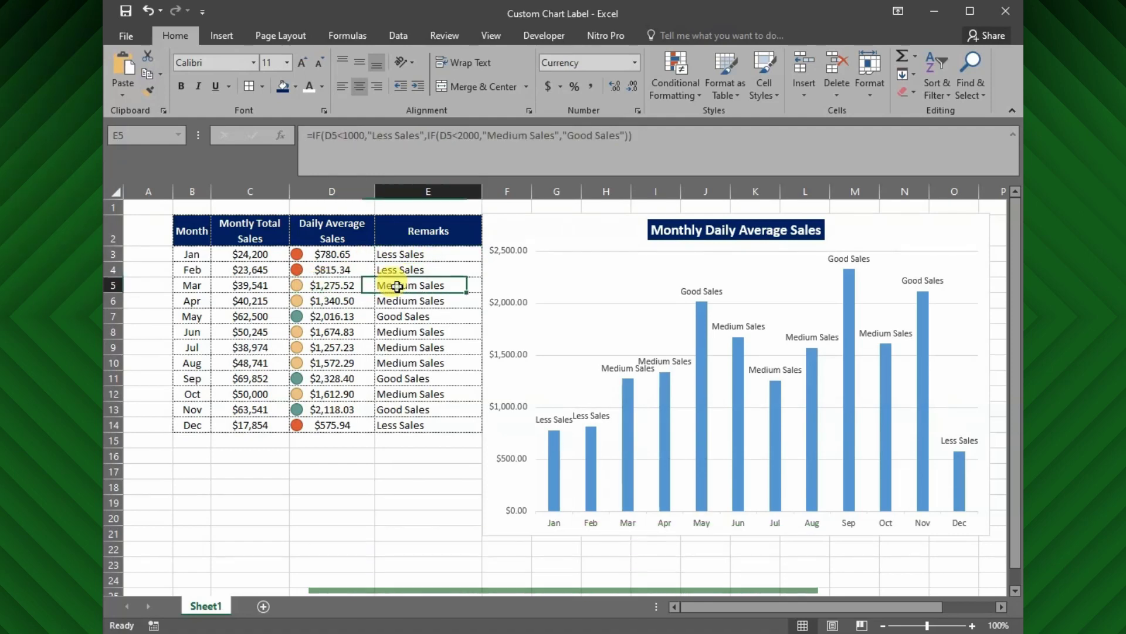
{"action": "left_click", "coordinate": [343, 317]}
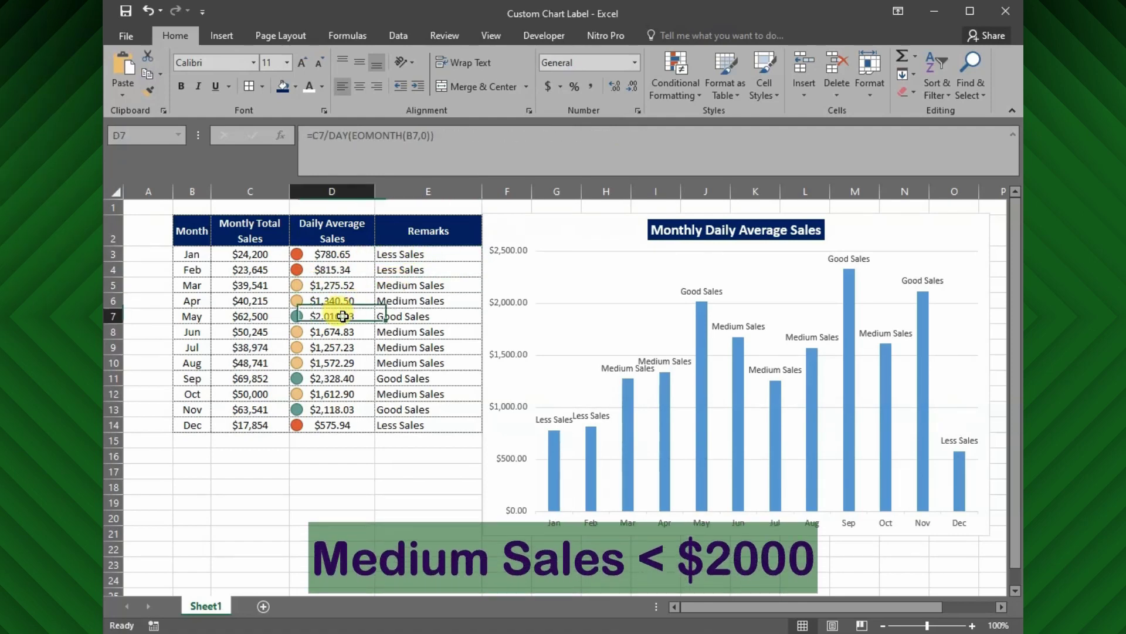
{"action": "left_click", "coordinate": [406, 317]}
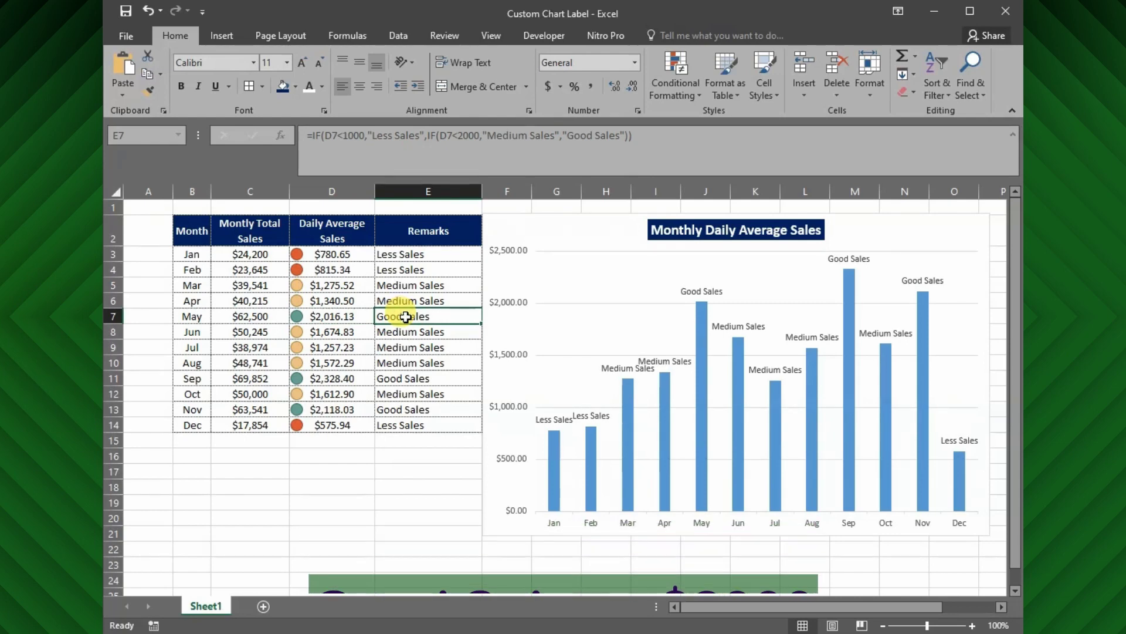
{"action": "left_click", "coordinate": [387, 253]}
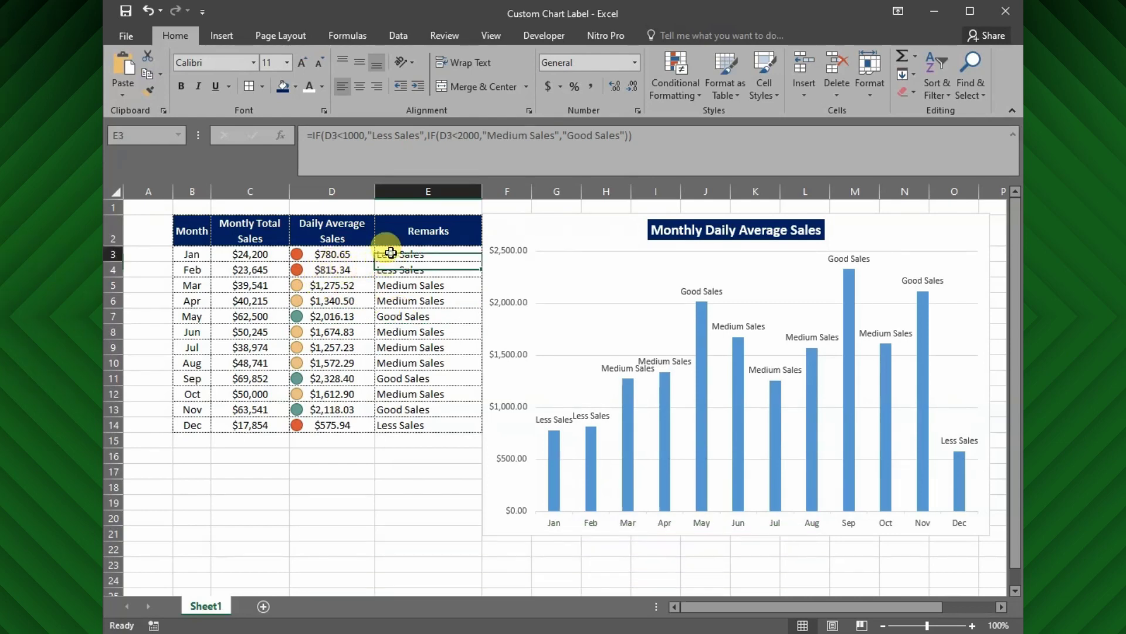
{"action": "left_click", "coordinate": [411, 285]}
- Inspect the chart's data labels, including May's Good Sales label, then deselect the chart
{"action": "left_click", "coordinate": [607, 366]}
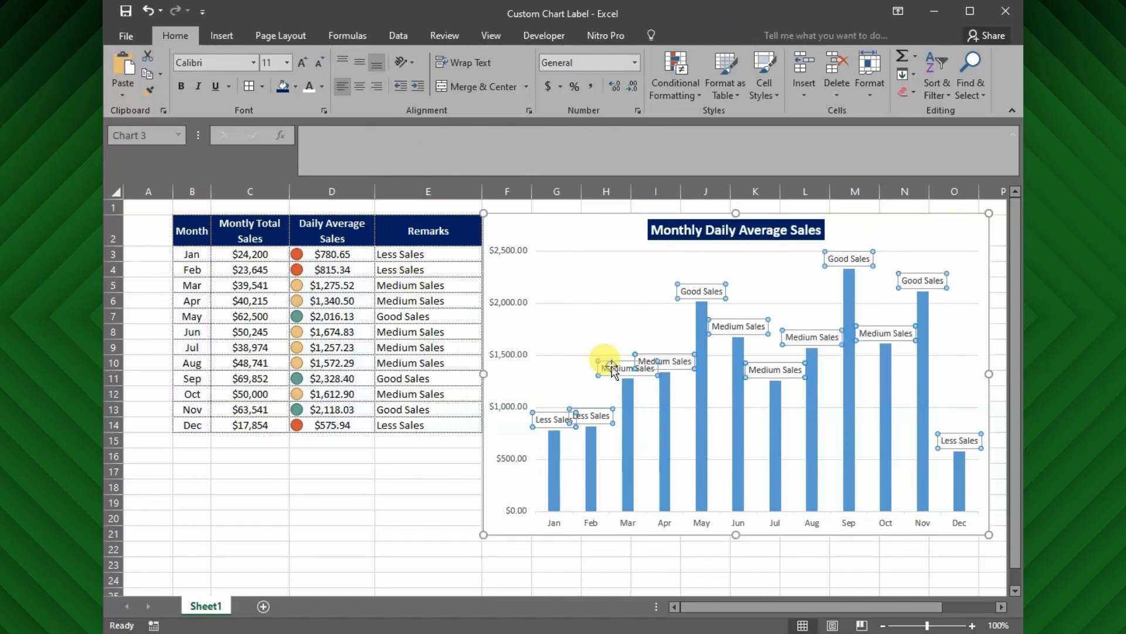
{"action": "left_click", "coordinate": [653, 199]}
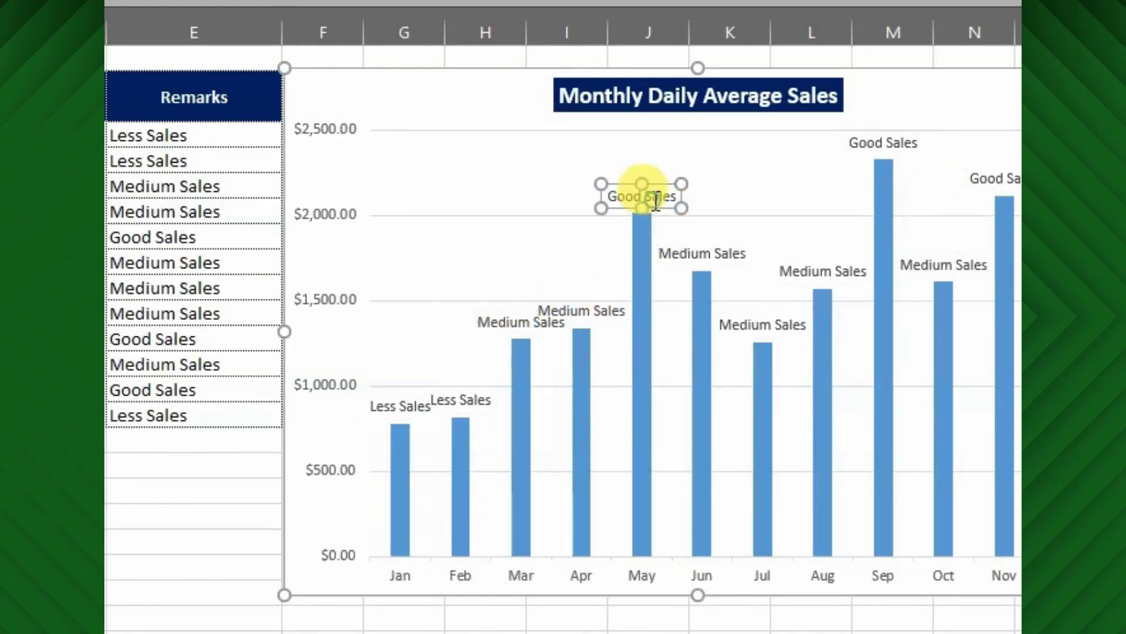
{"action": "left_click", "coordinate": [691, 235]}
{"action": "left_click", "coordinate": [578, 315]}
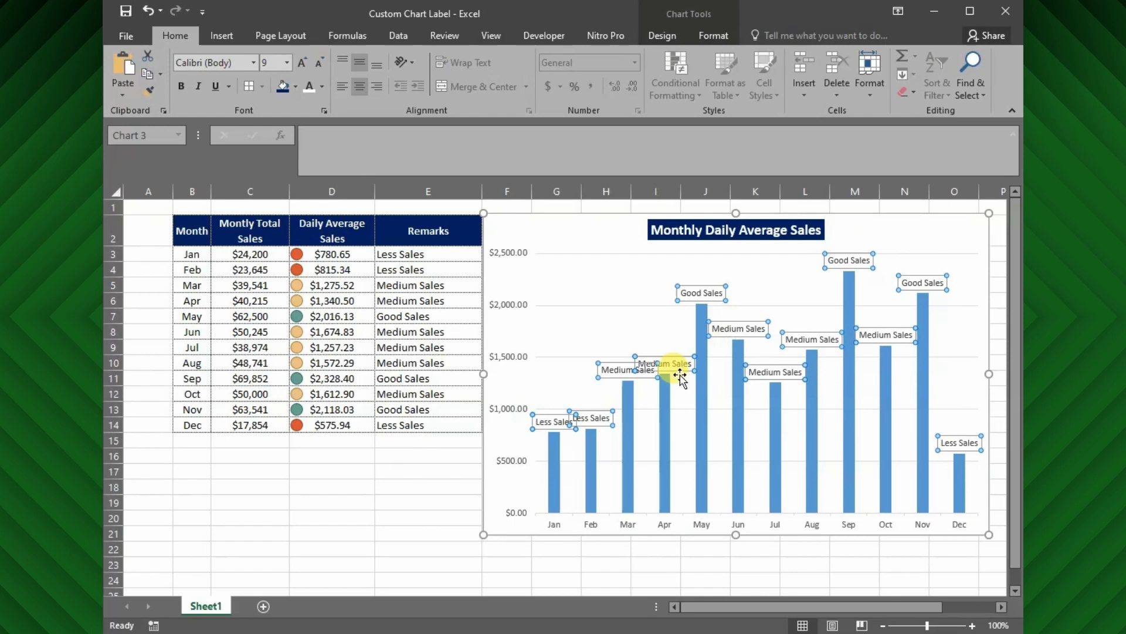
{"action": "left_click", "coordinate": [74, 617]}
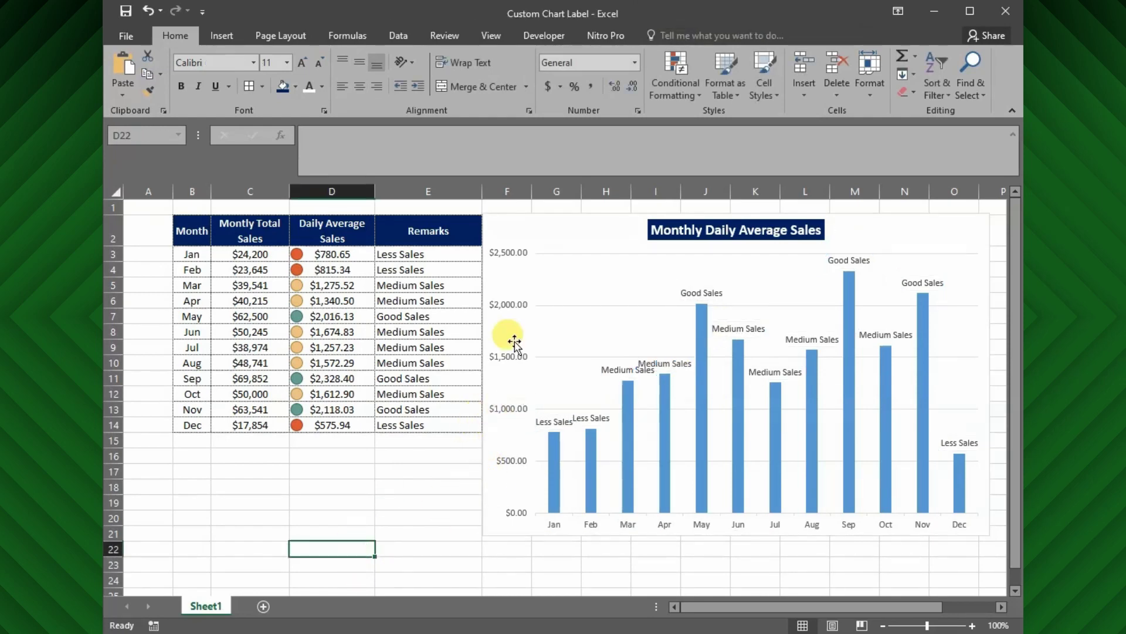
{"action": "left_click", "coordinate": [543, 421]}
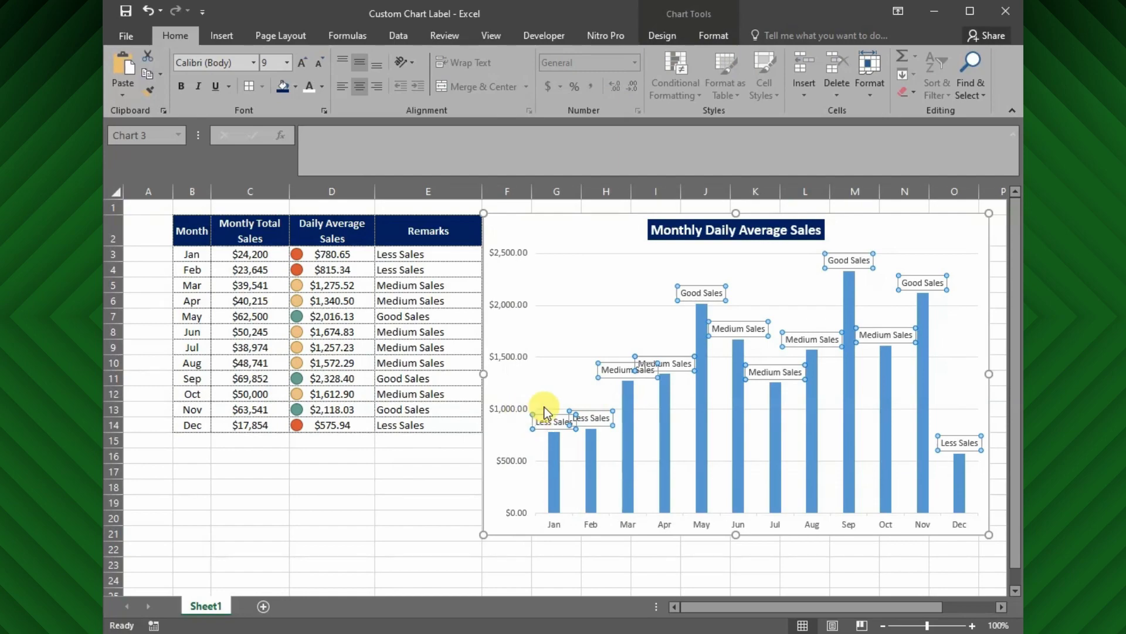
{"action": "left_click", "coordinate": [473, 460]}
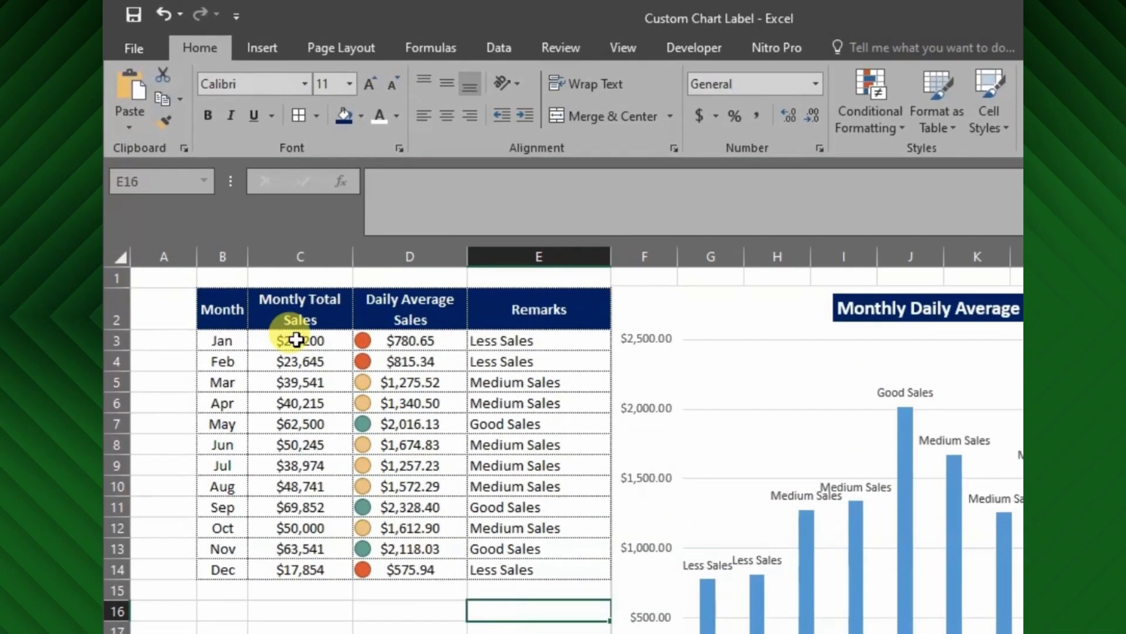
- Change January's total in C3 to $65,000 and check its chart label reads Good Sales
{"action": "left_click", "coordinate": [250, 253]}
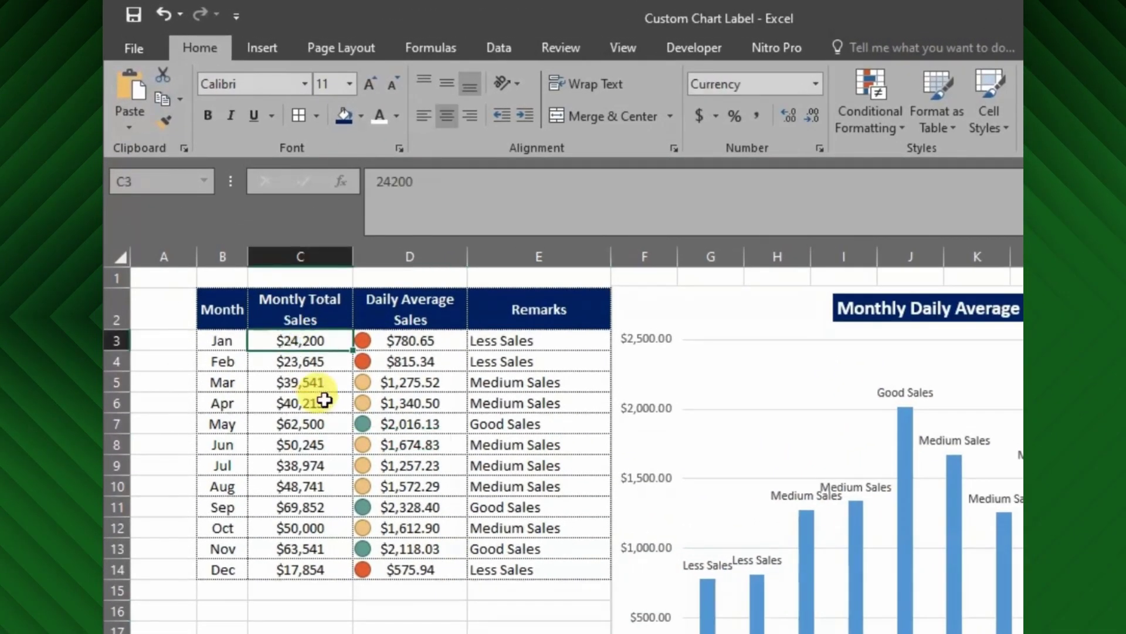
{"action": "type", "text": "65000"}
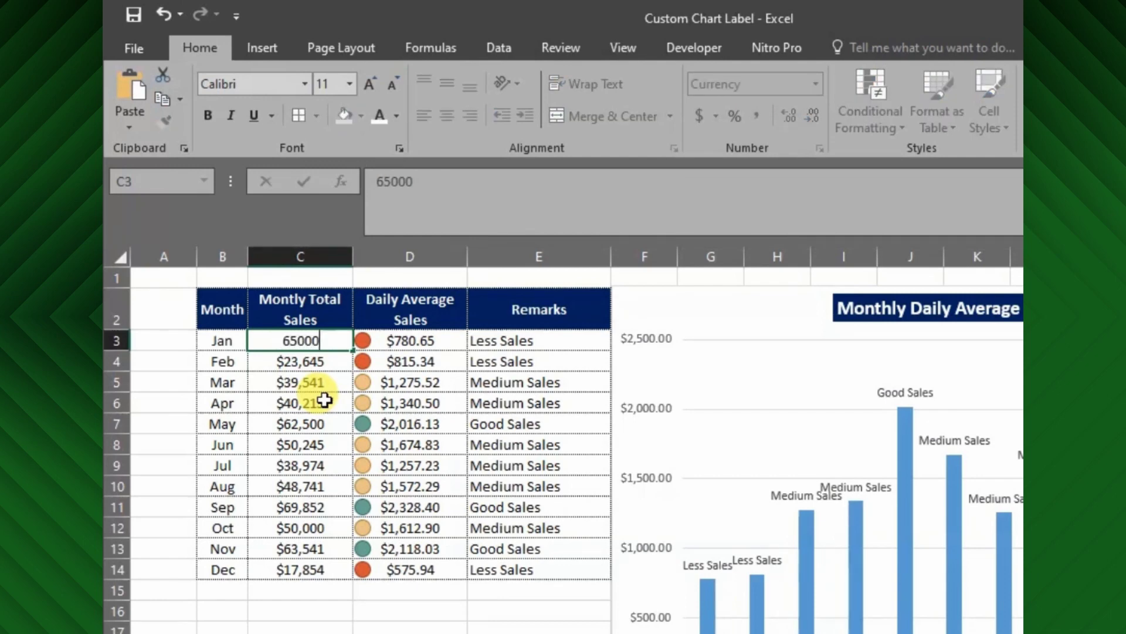
{"action": "key", "text": "Return"}
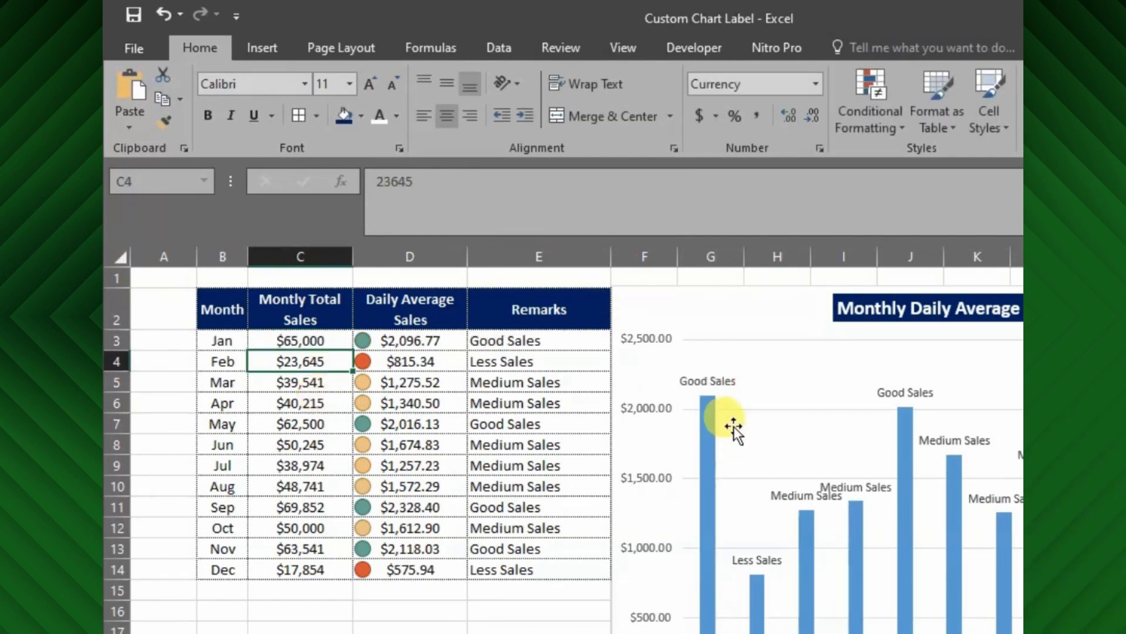
{"action": "left_click", "coordinate": [722, 383]}
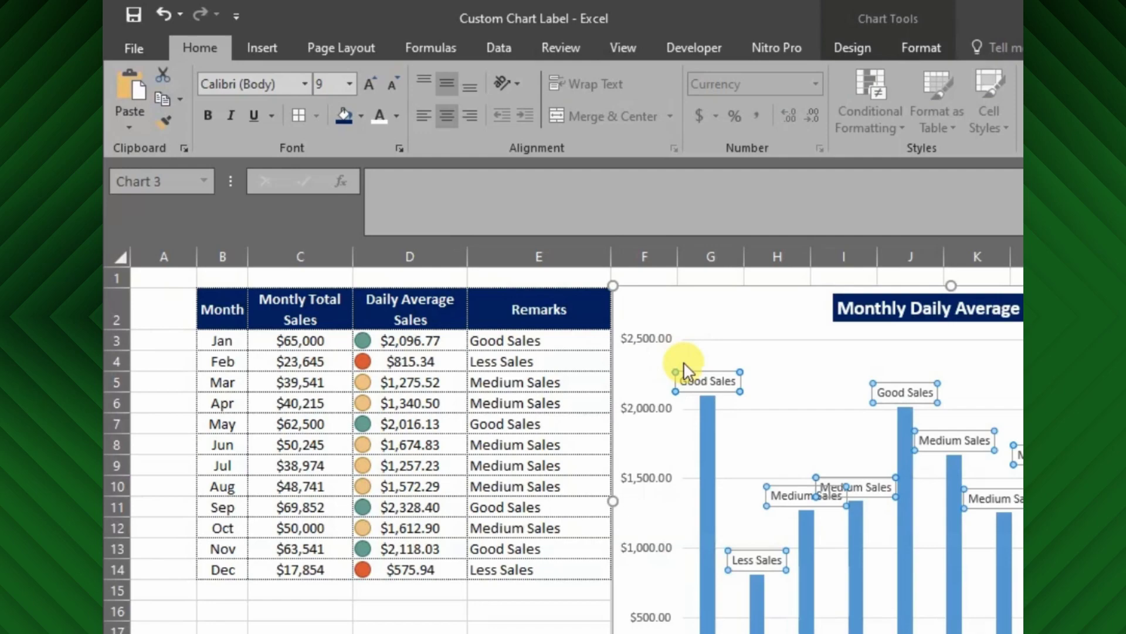
{"action": "left_click", "coordinate": [705, 378]}
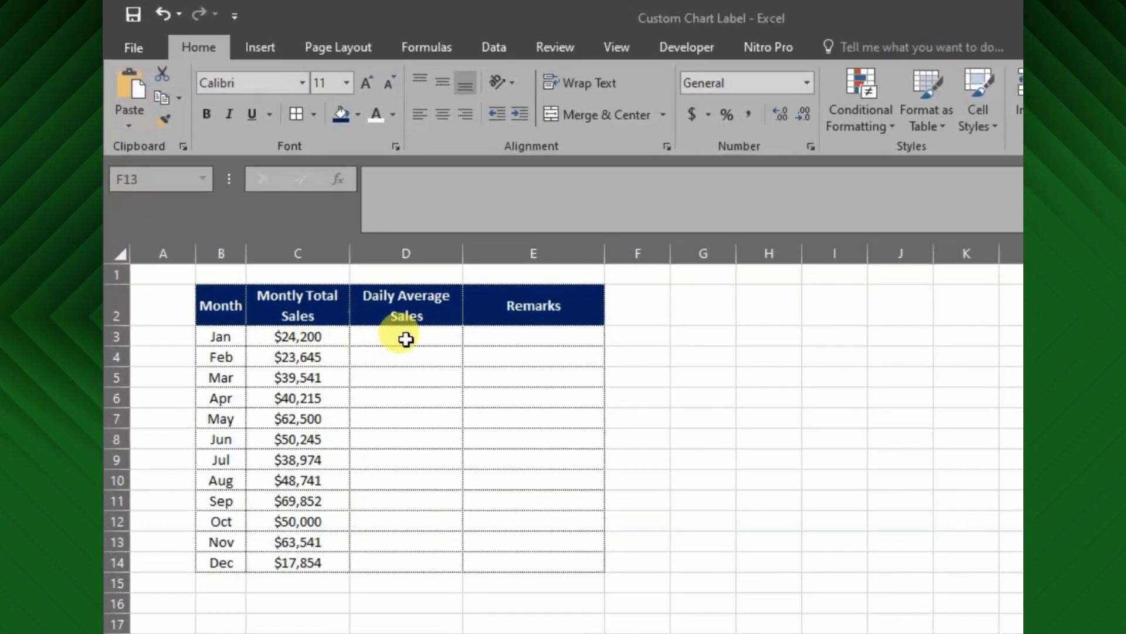
- Enter =C3/DAY(EOMONTH(B3,0)) in D3 so January's daily average shows $780.65
{"action": "left_click", "coordinate": [332, 256]}
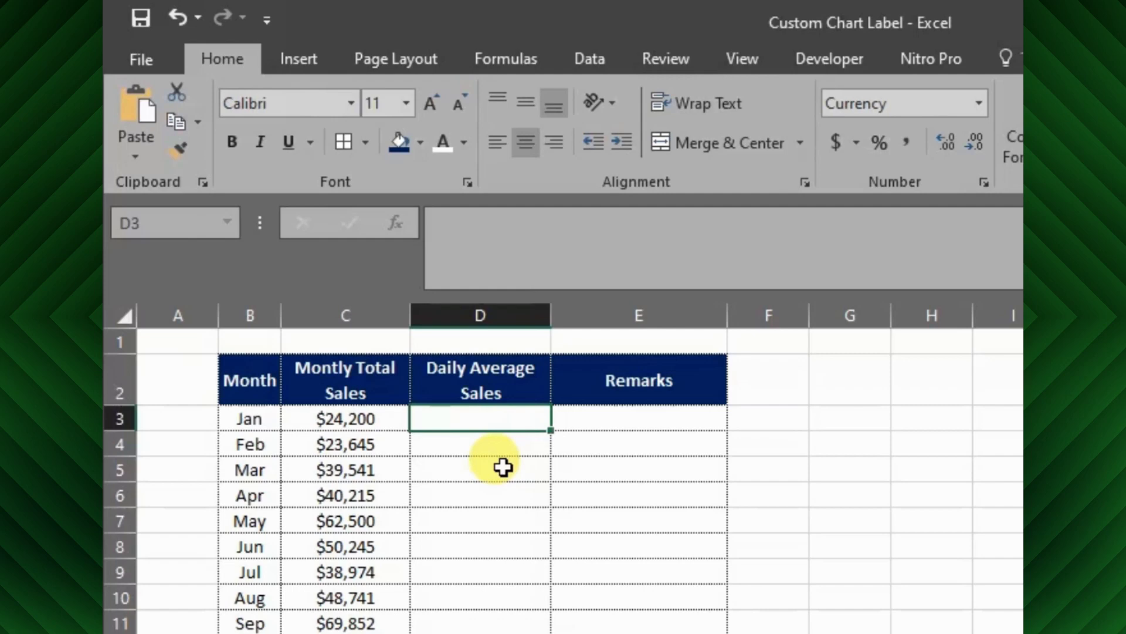
{"action": "type", "text": "="}
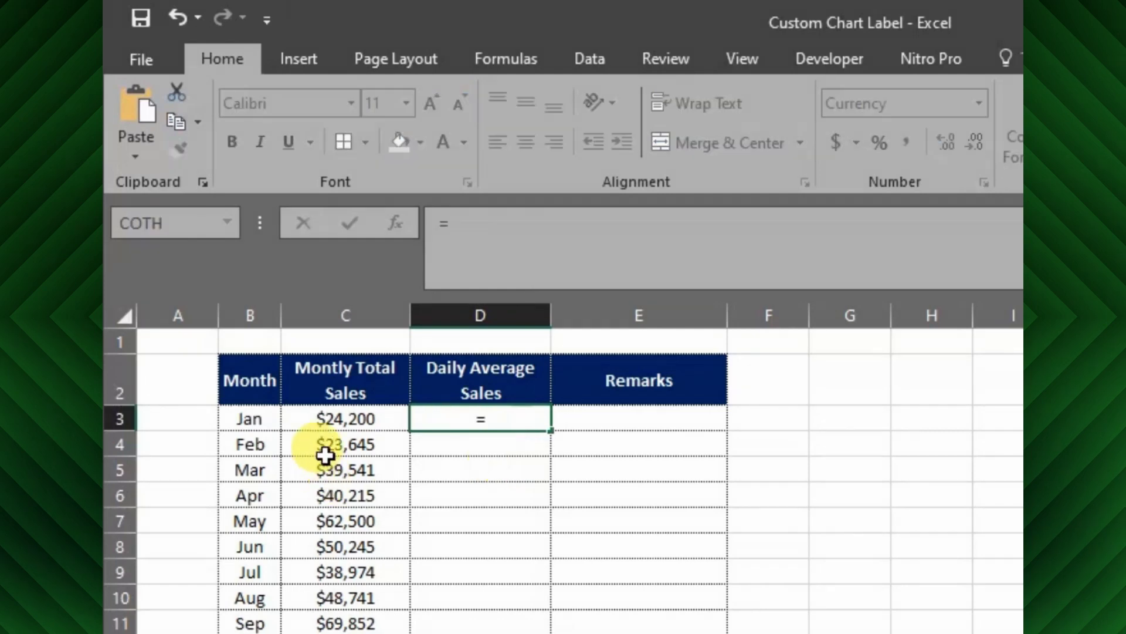
{"action": "left_click", "coordinate": [302, 424]}
{"action": "type", "text": "/"}
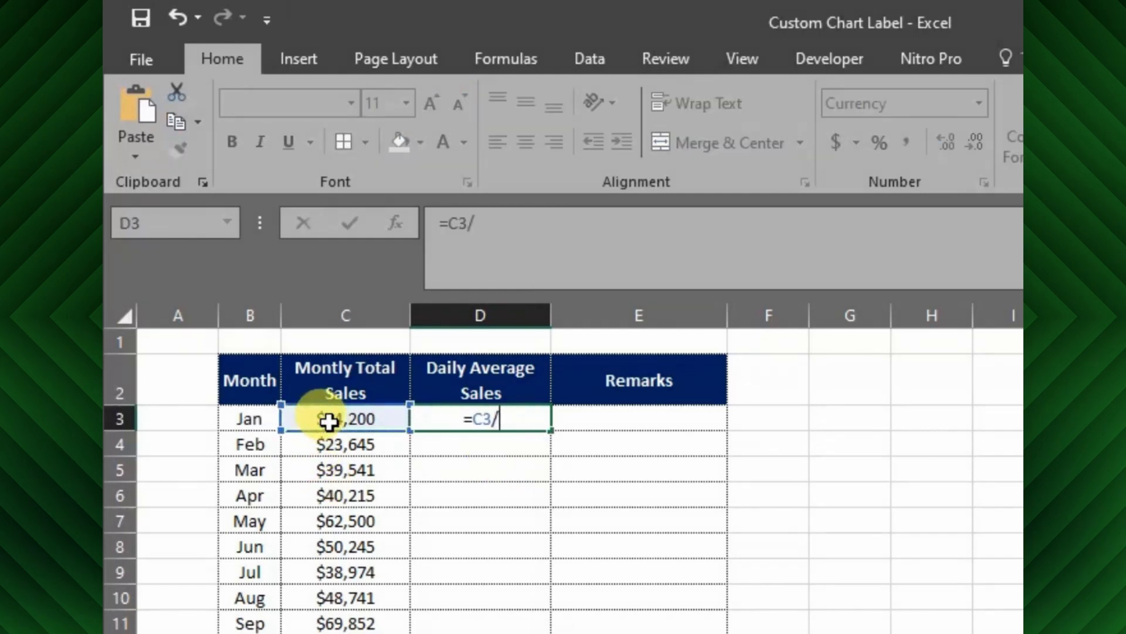
{"action": "type", "text": "da"}
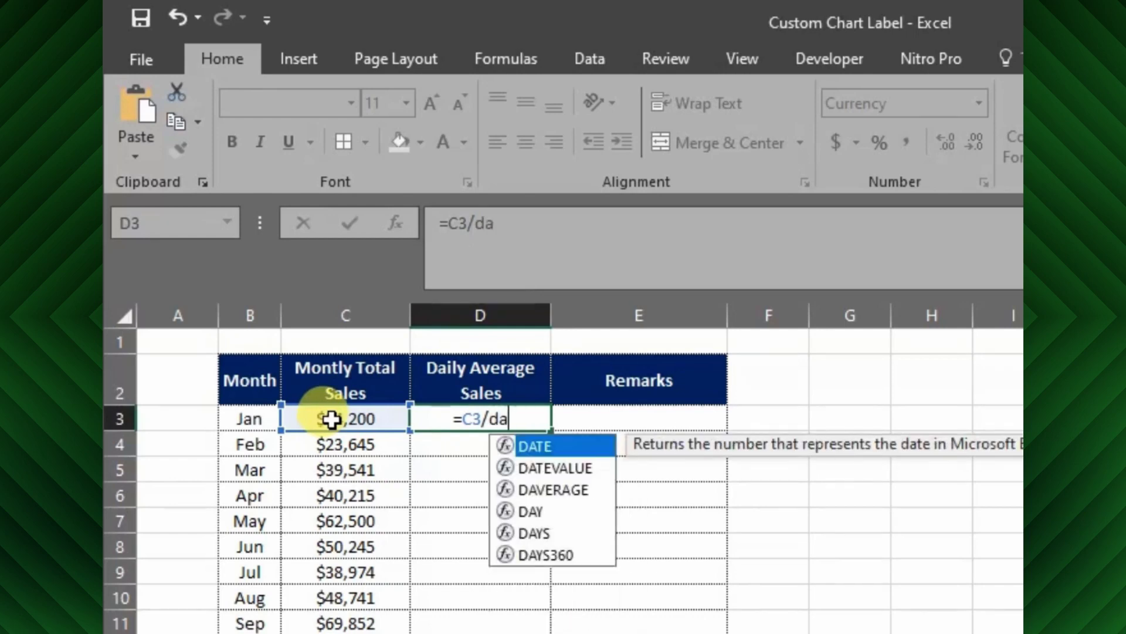
{"action": "type", "text": "y("}
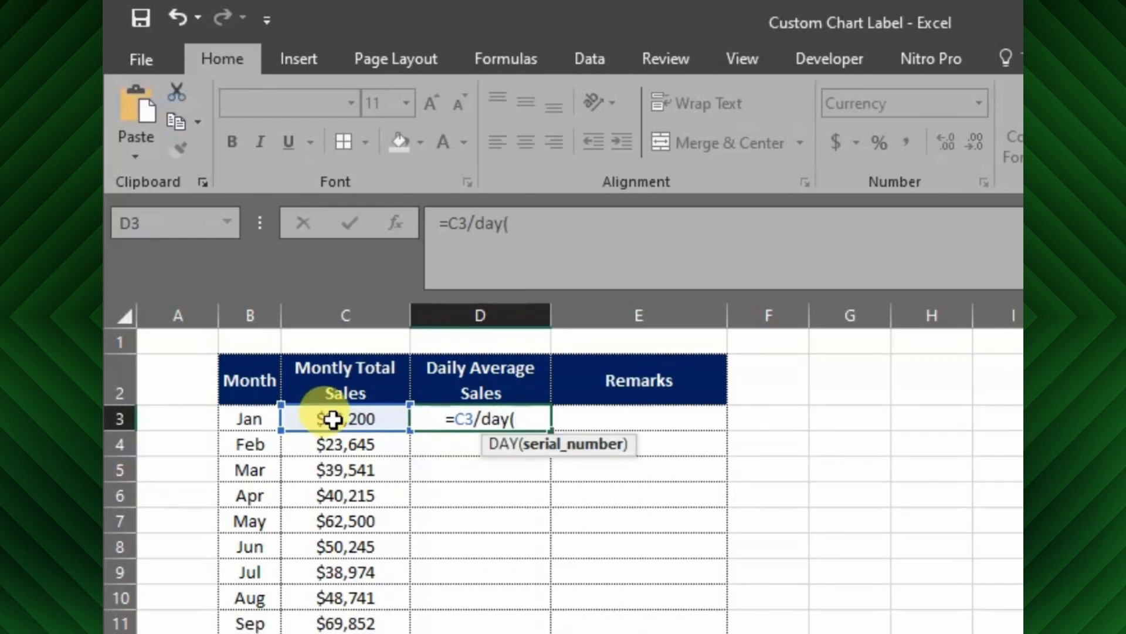
{"action": "type", "text": "eom"}
{"action": "key", "text": "Tab"}
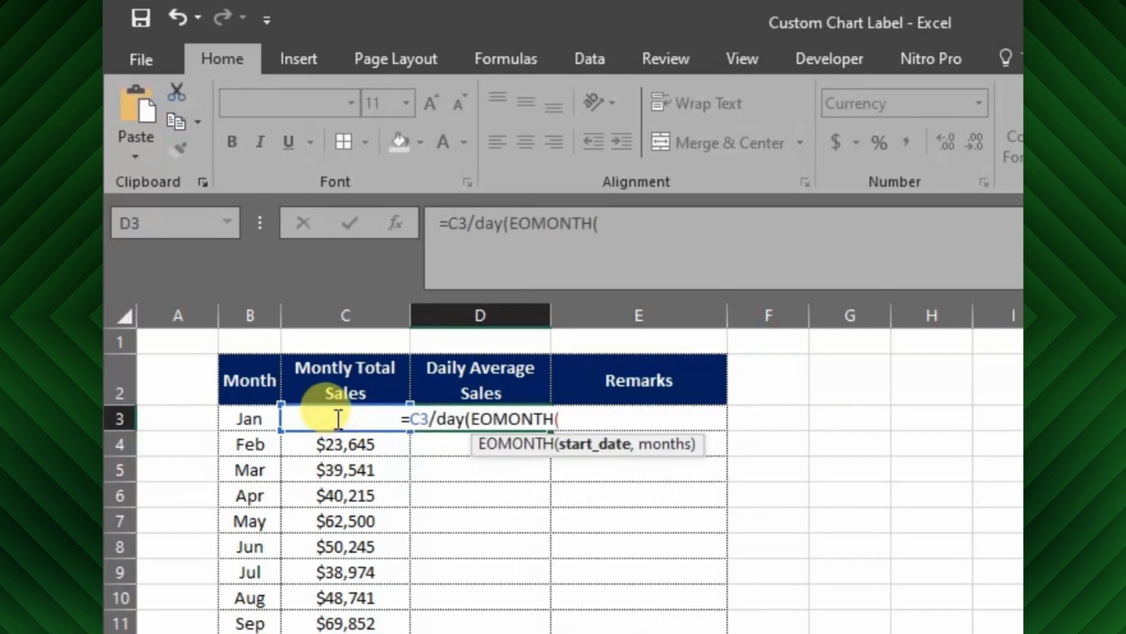
{"action": "left_click", "coordinate": [231, 419]}
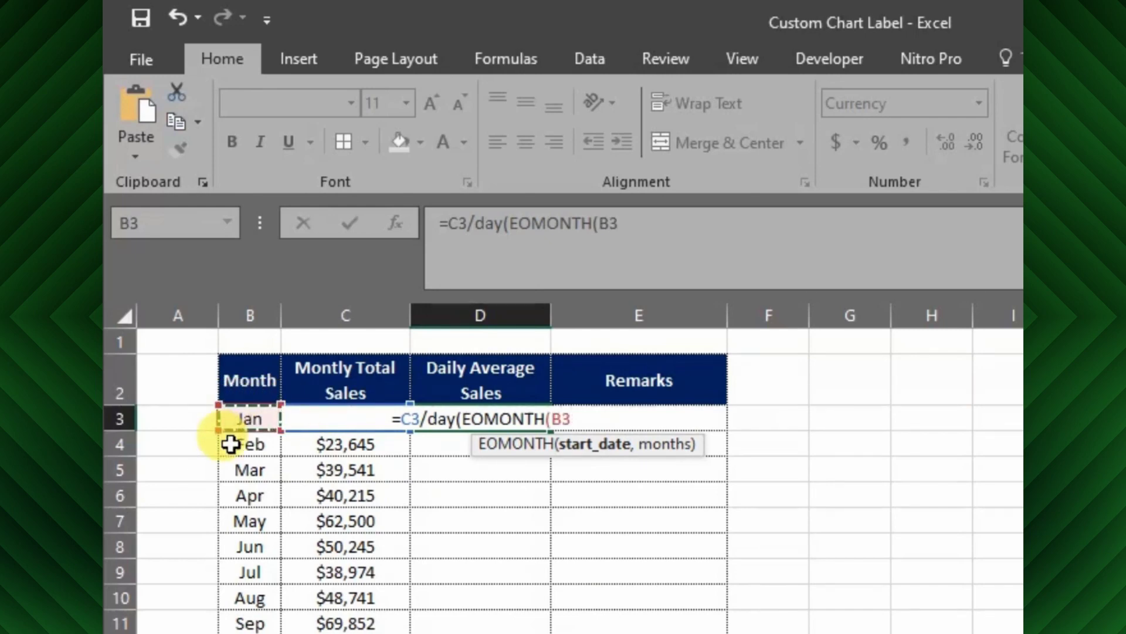
{"action": "type", "text": ",0))"}
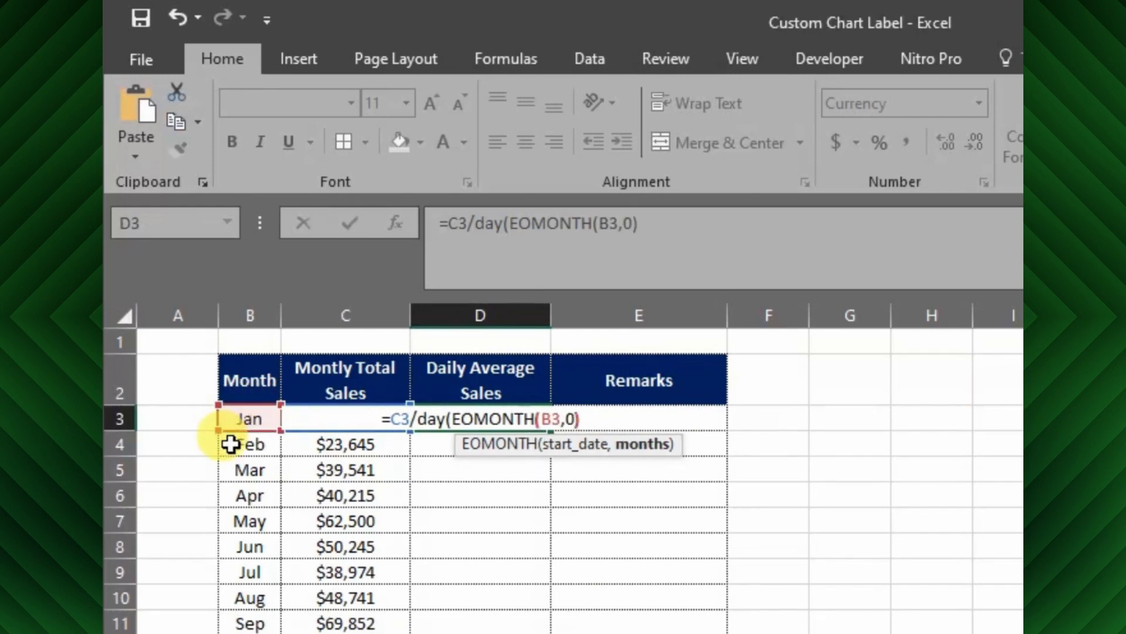
{"action": "key", "text": "Return"}
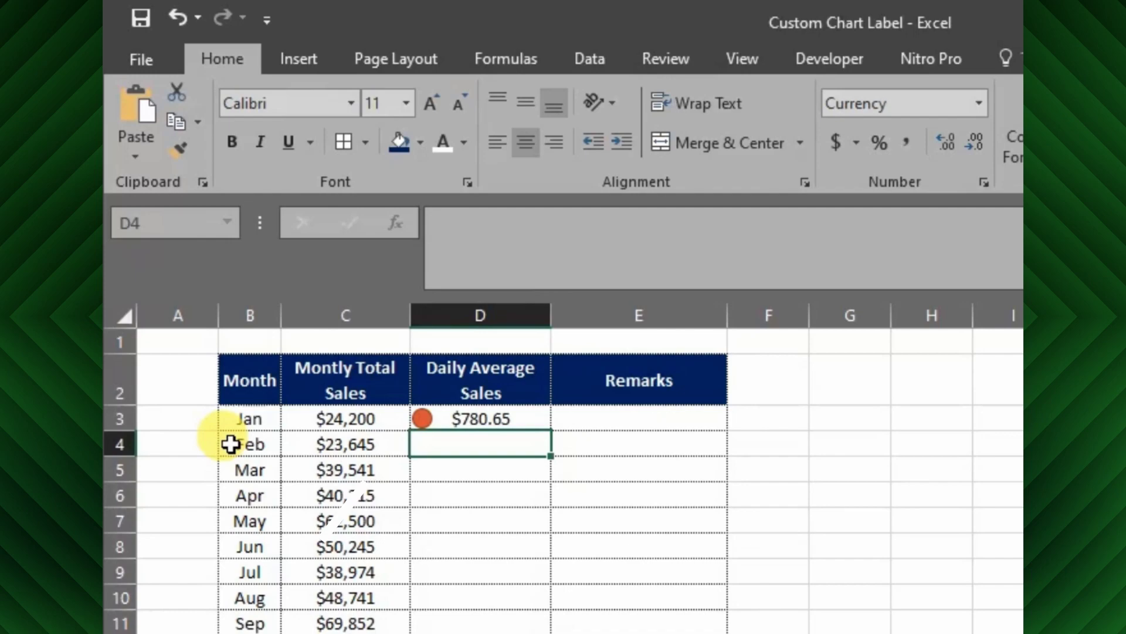
{"action": "left_click", "coordinate": [472, 419]}
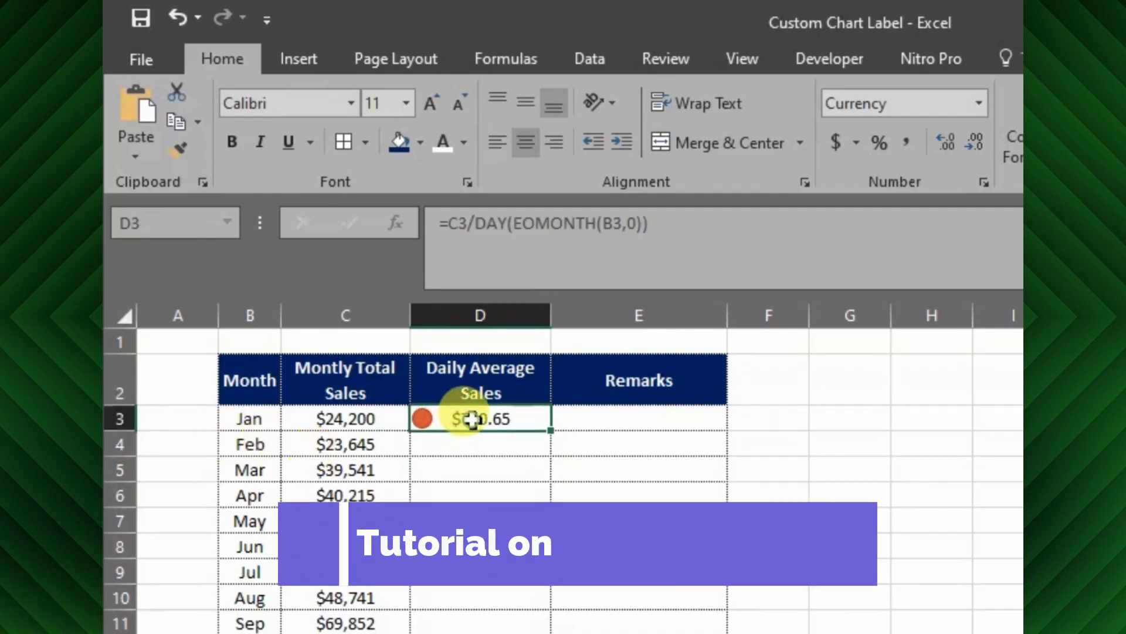
- Fill the D3 daily average formula down to D14, giving $780.65 for Jan to $575.94 for Dec
{"action": "double_click", "coordinate": [550, 431]}
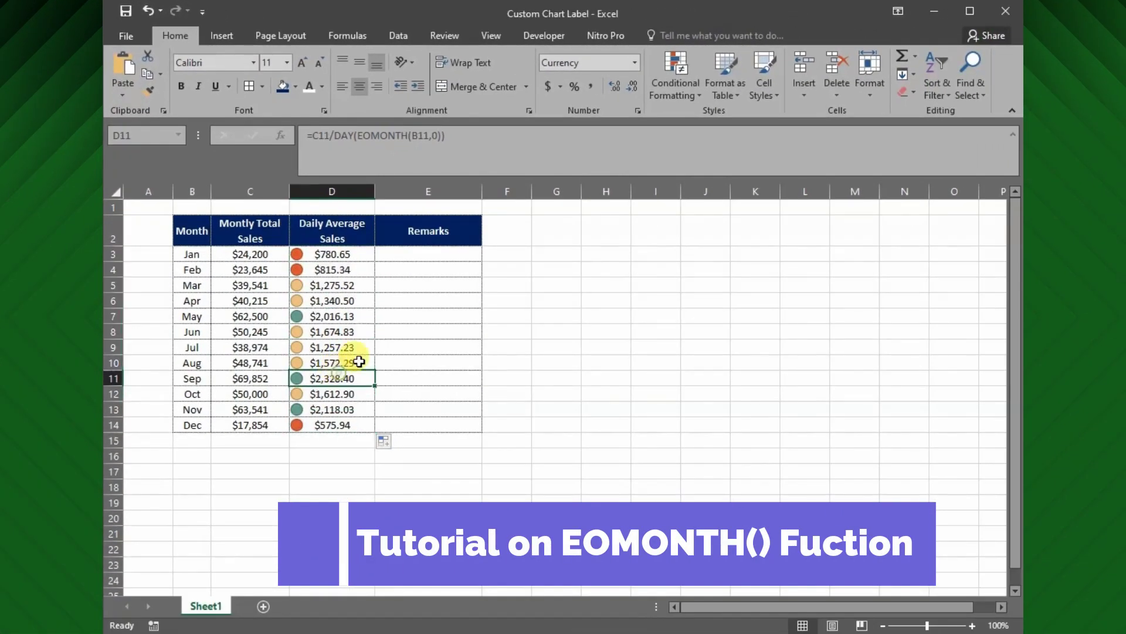
{"action": "left_click", "coordinate": [430, 330]}
{"action": "left_click", "coordinate": [409, 259]}
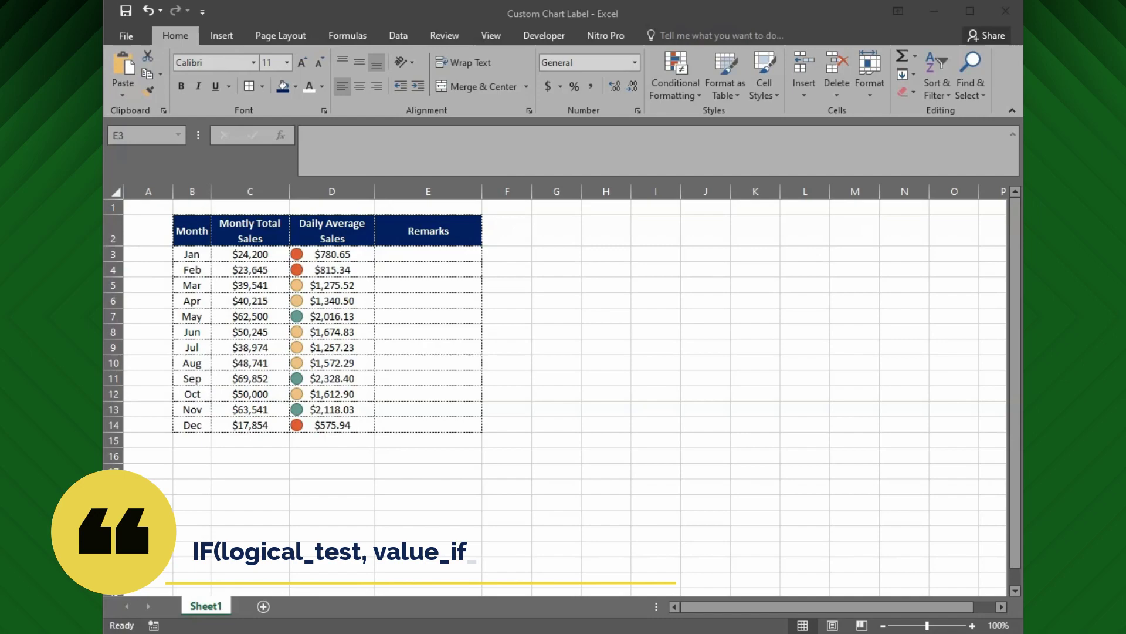
- Enter a nested IF in E3: Less Sales below 1000, Medium Sales below 2000, otherwise Good Sales
{"action": "left_click", "coordinate": [434, 253]}
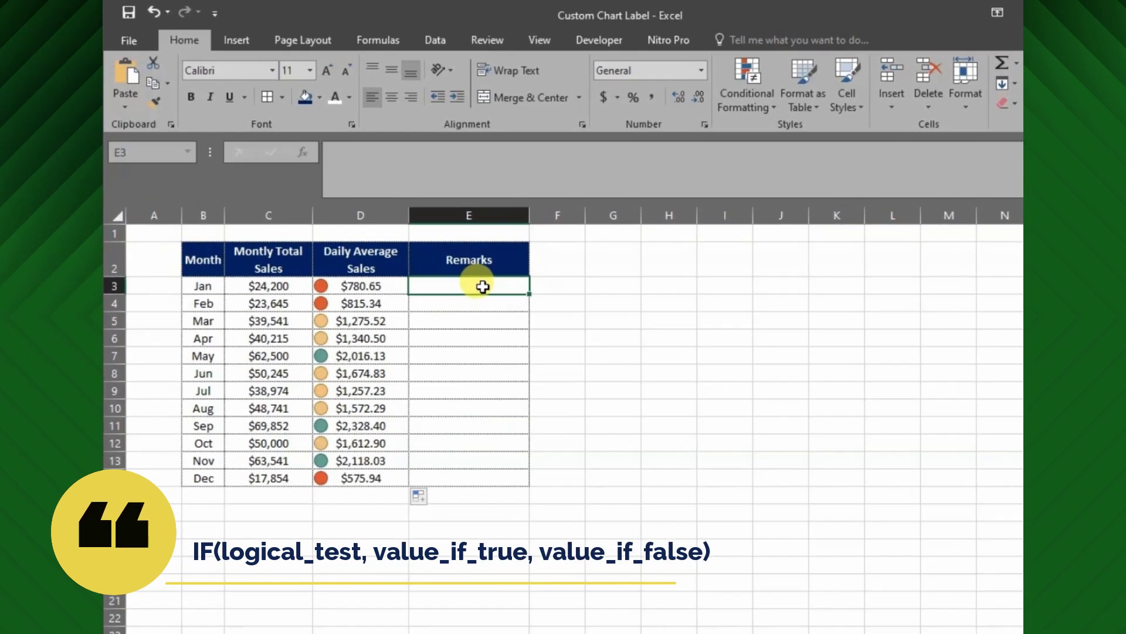
{"action": "type", "text": "=if"}
{"action": "key", "text": "Tab"}
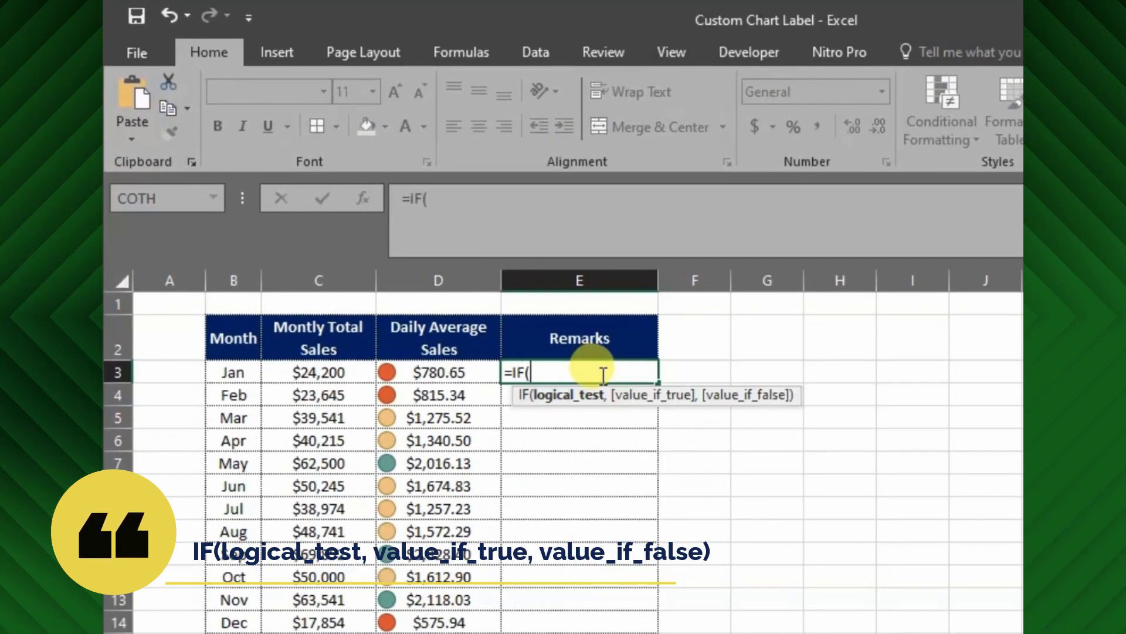
{"action": "left_click", "coordinate": [414, 375]}
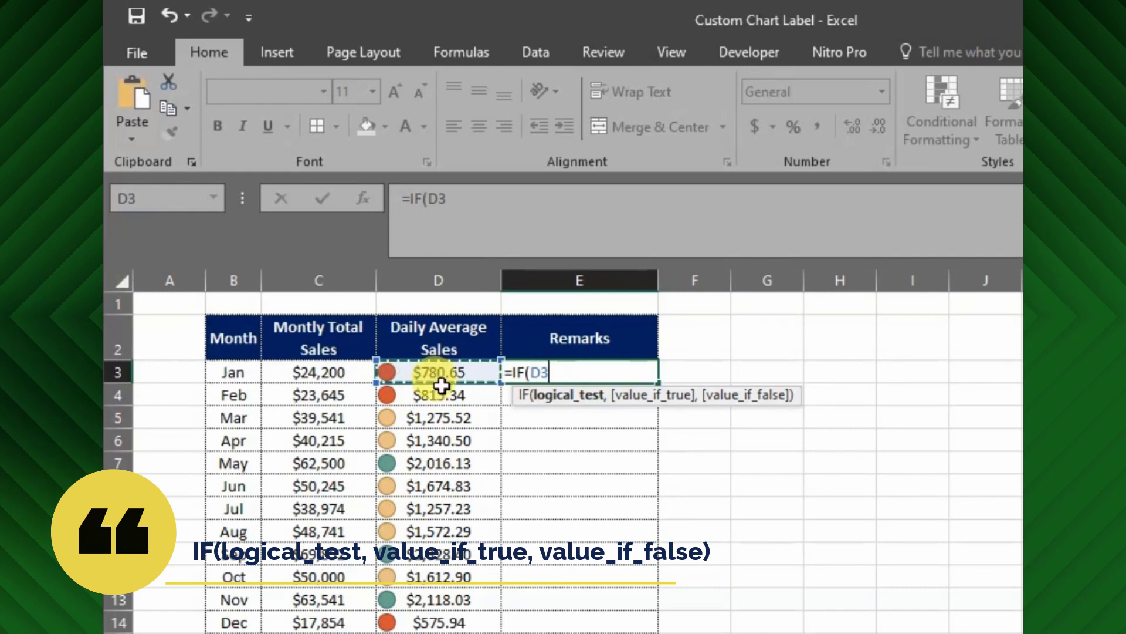
{"action": "type", "text": "<1000,\"Less Sale"}
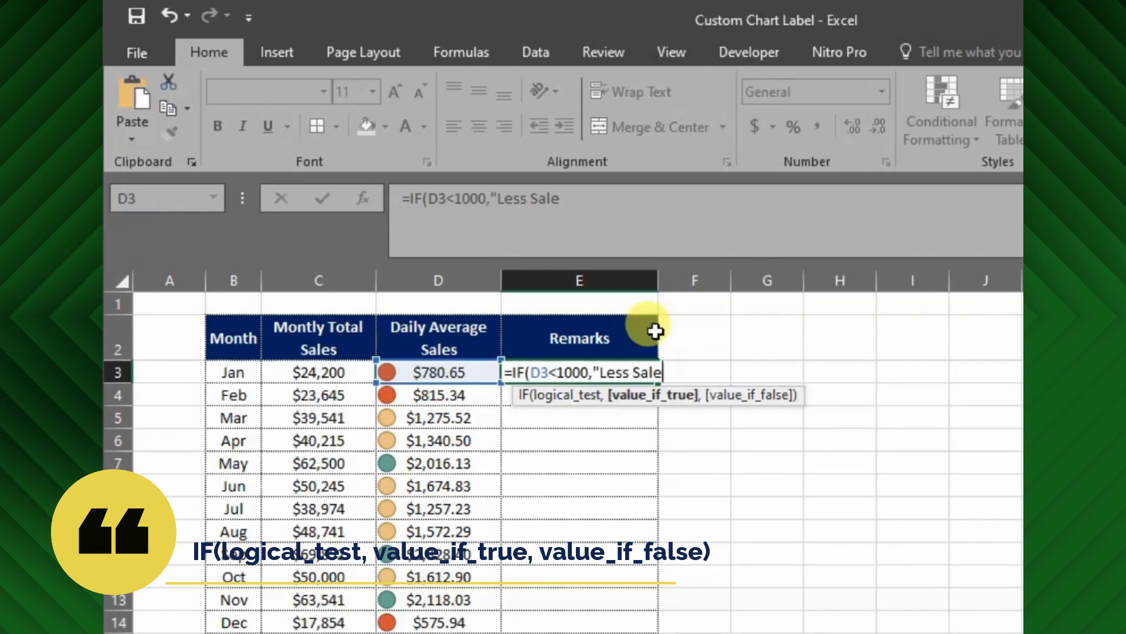
{"action": "type", "text": "s\","}
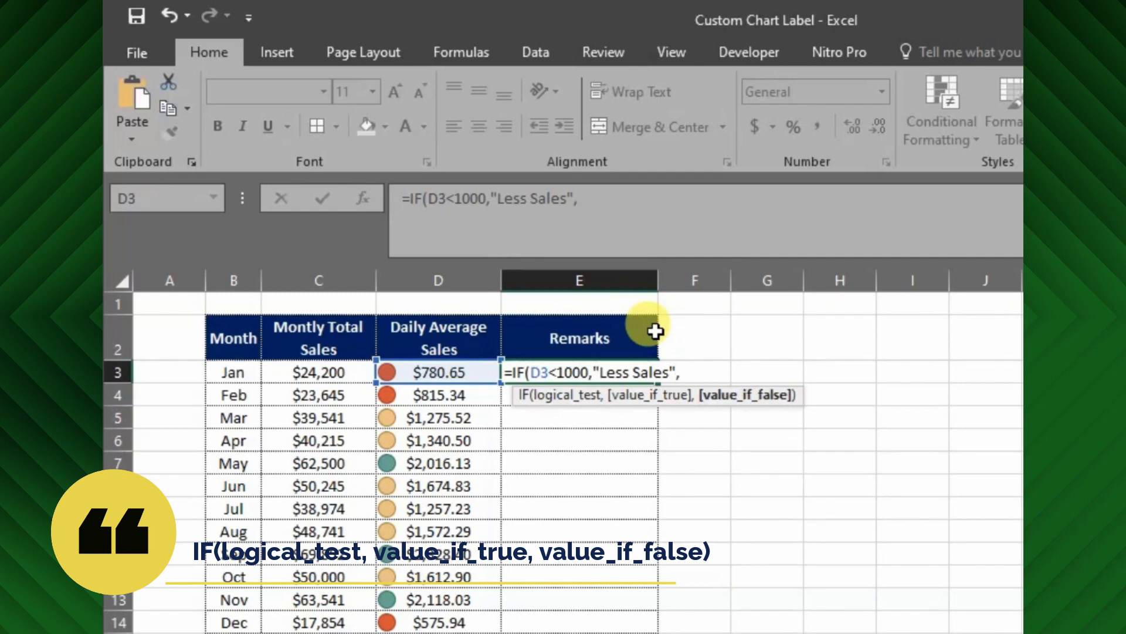
{"action": "type", "text": "if"}
{"action": "key", "text": "Tab"}
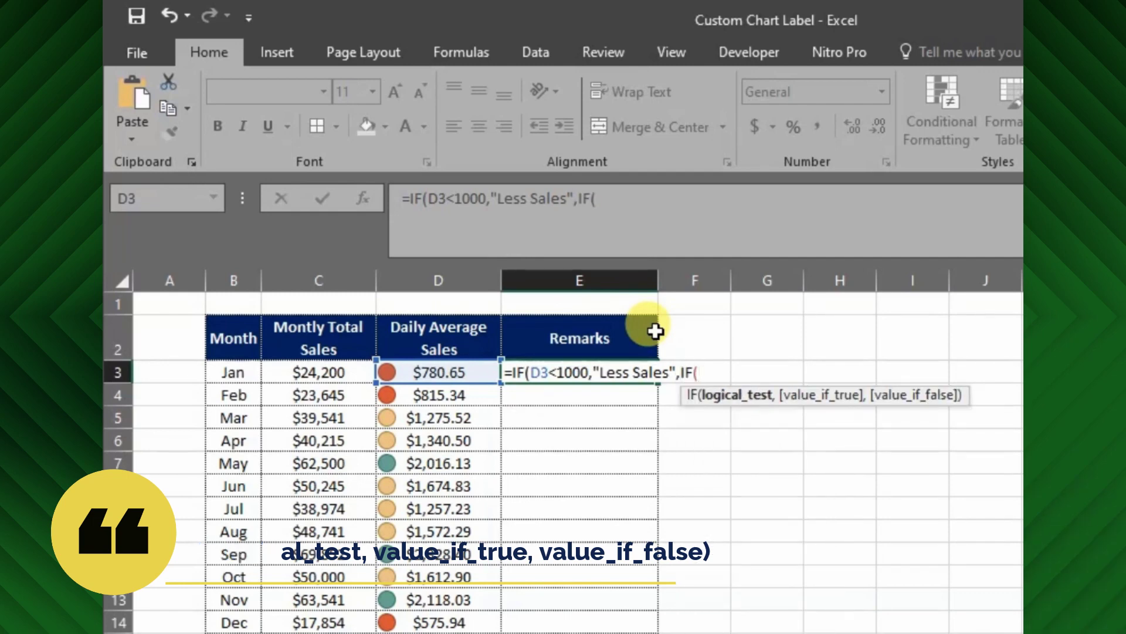
{"action": "left_click", "coordinate": [439, 376]}
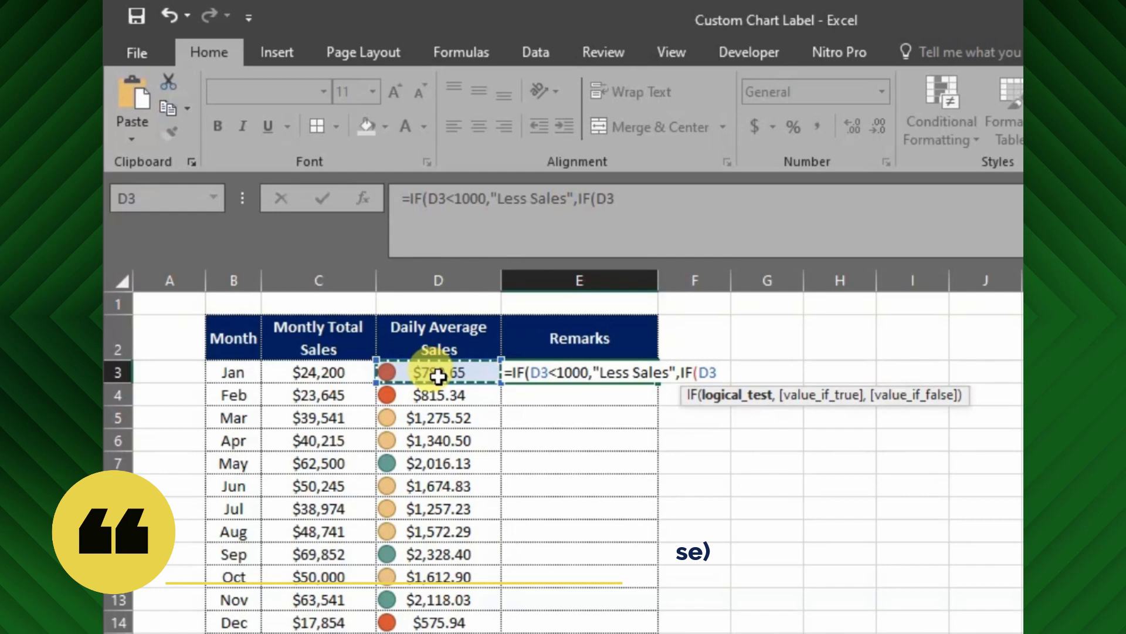
{"action": "type", "text": "<2000"}
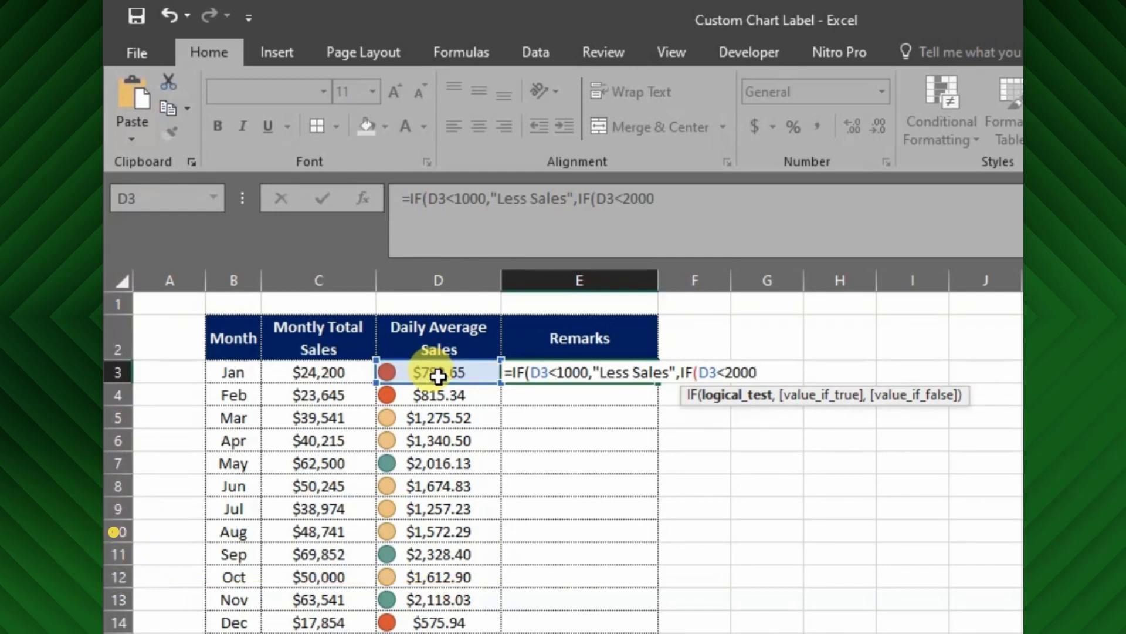
{"action": "type", "text": ",\"Medium Sales\"."}
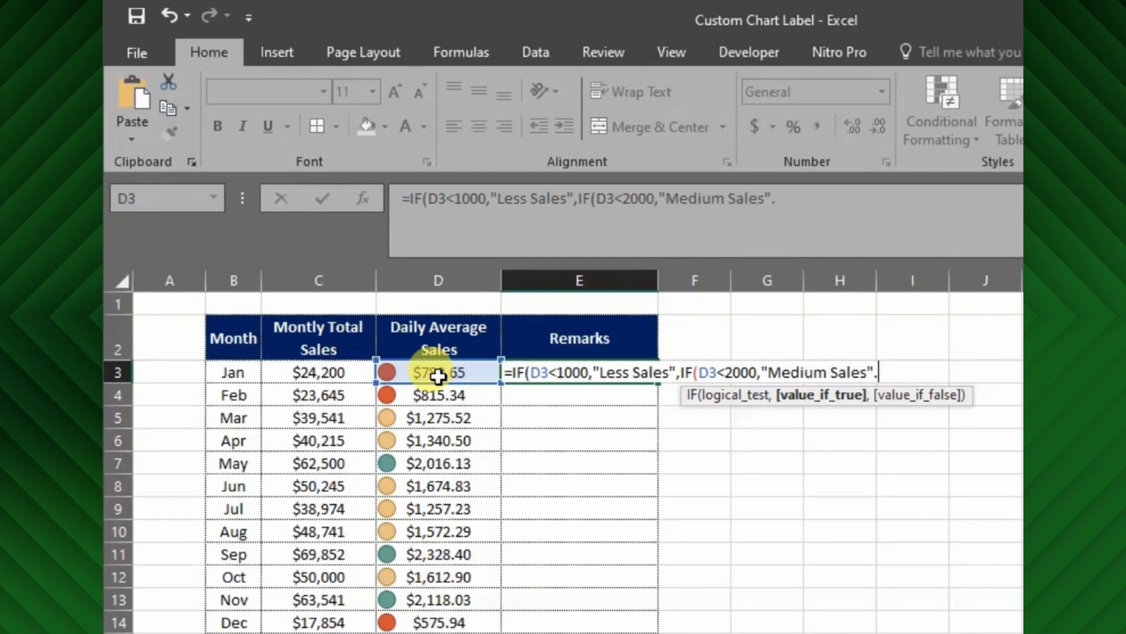
{"action": "type", "text": ",\"Good Sales"}
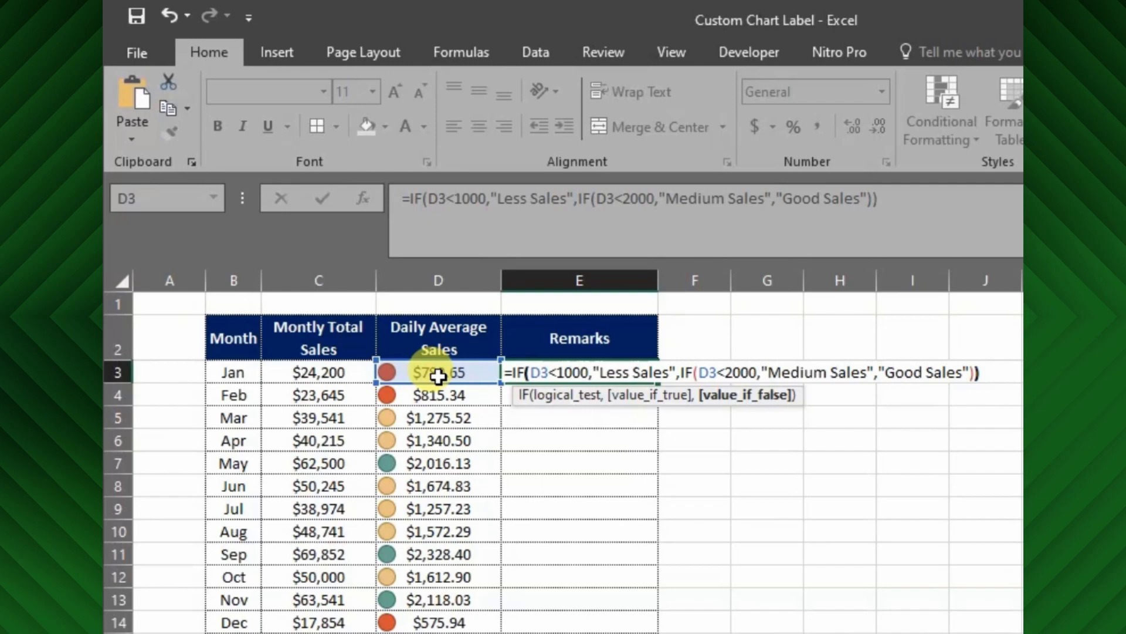
{"action": "key", "text": "Return"}
{"action": "left_click", "coordinate": [566, 376]}
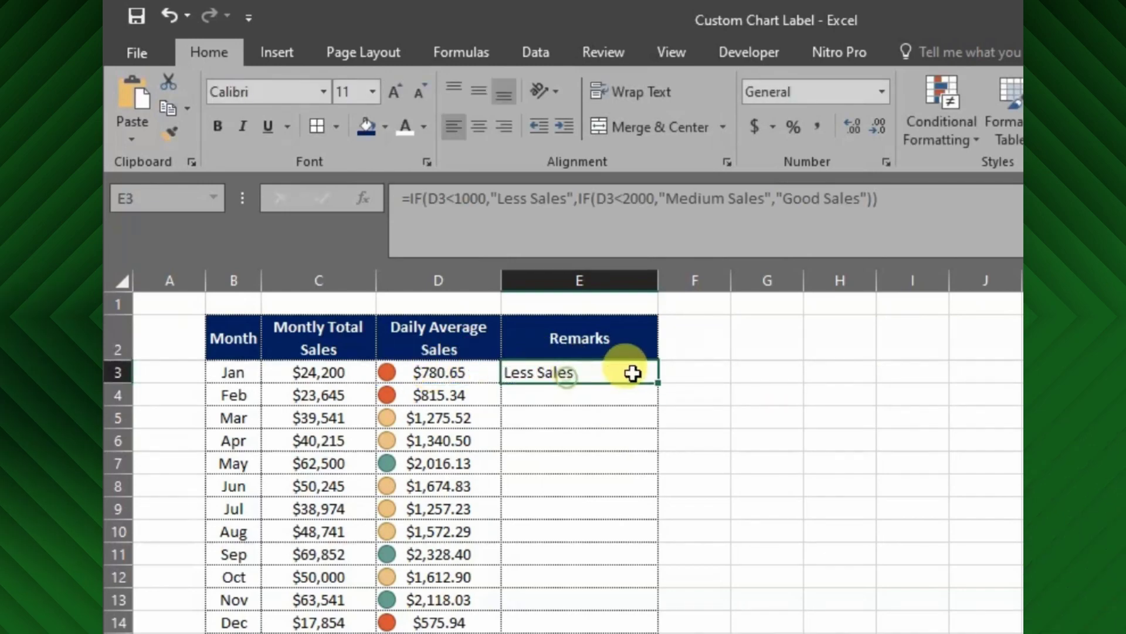
{"action": "double_click", "coordinate": [656, 381]}
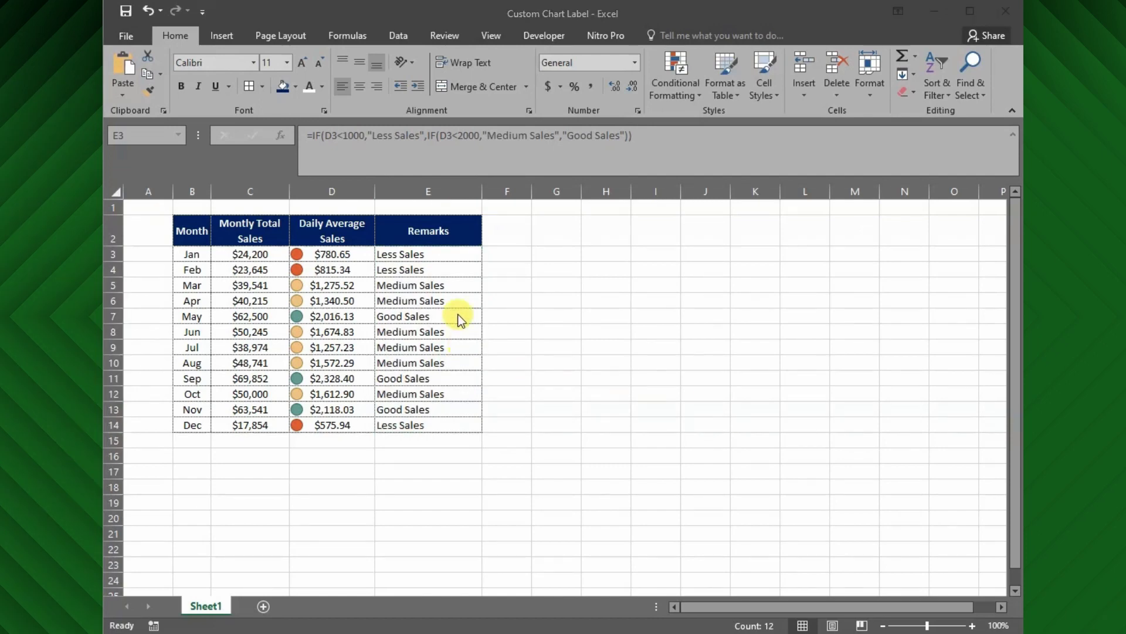
{"action": "left_click_drag", "start_coordinate": [192, 229], "coordinate": [457, 425]}
{"action": "left_click", "coordinate": [442, 381]}
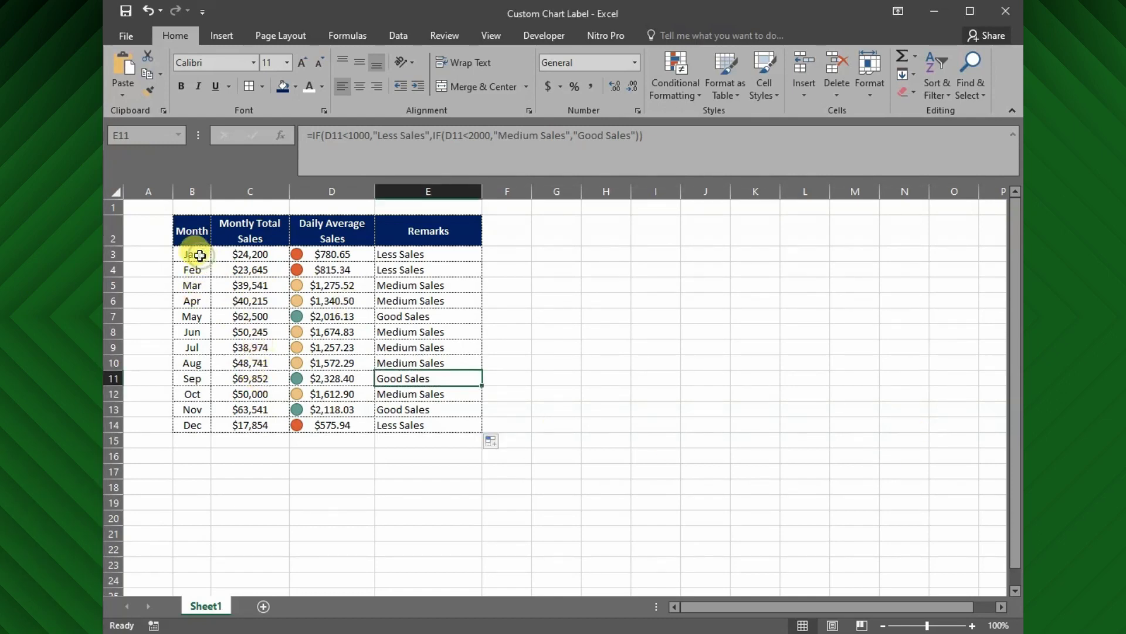
- Insert a clustered column chart of months B3:B14 against daily averages D3:D14
{"action": "left_click_drag", "start_coordinate": [193, 254], "coordinate": [199, 425]}
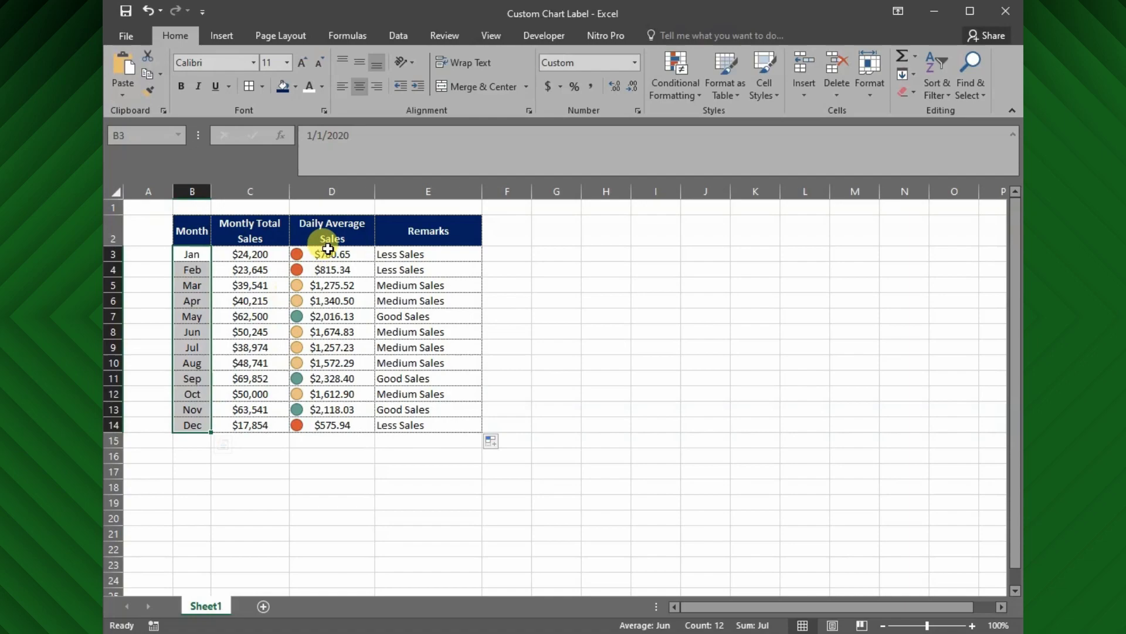
{"action": "left_click_drag", "start_coordinate": [326, 254], "coordinate": [350, 445], "text": "ctrl"}
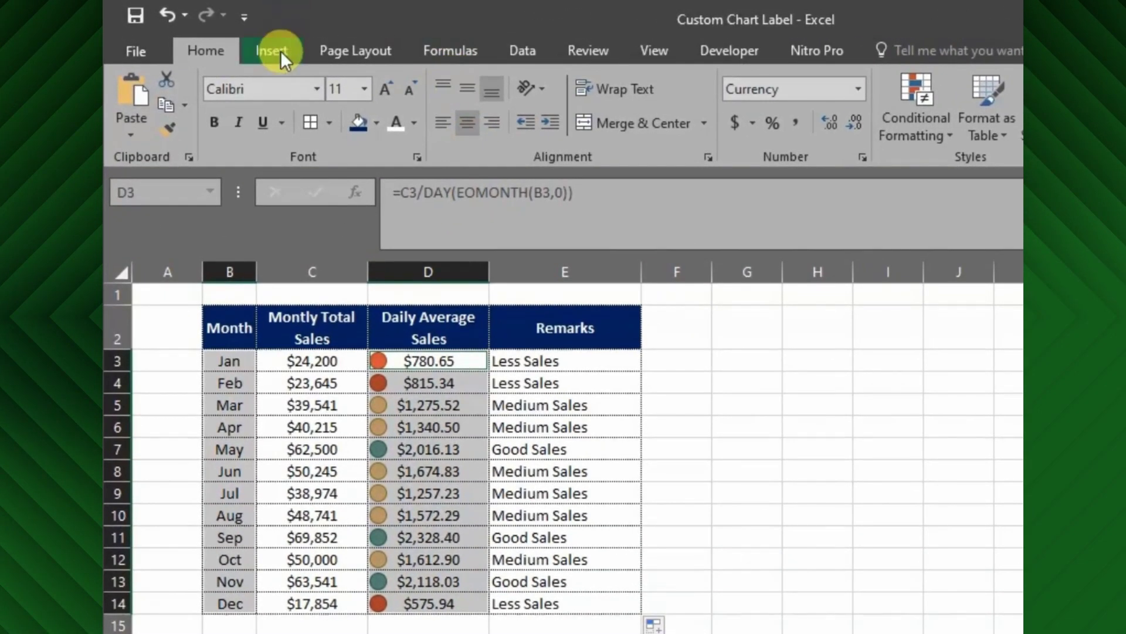
{"action": "left_click", "coordinate": [280, 50]}
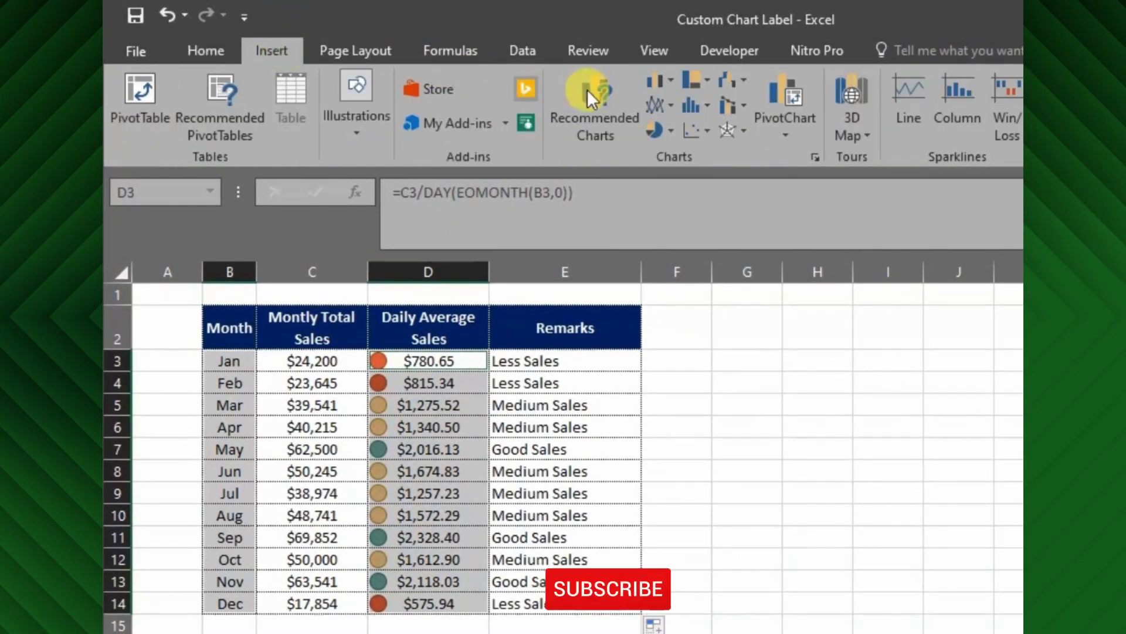
{"action": "left_click", "coordinate": [653, 85]}
{"action": "left_click", "coordinate": [659, 153]}
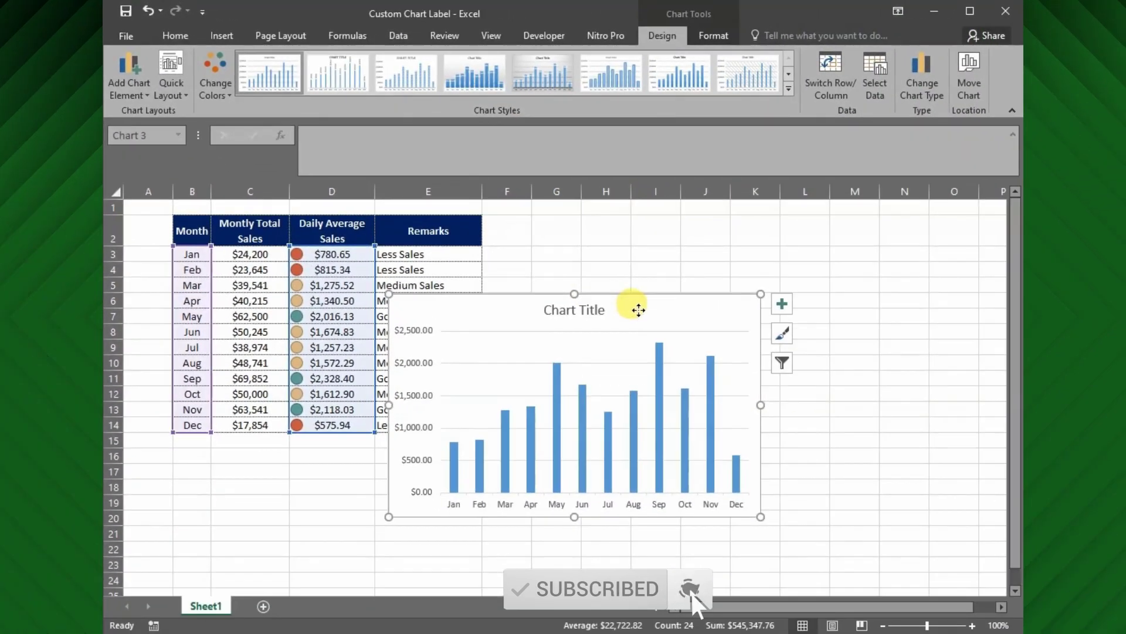
- Move the chart beside the table and enlarge it
{"action": "left_click_drag", "start_coordinate": [856, 440], "coordinate": [998, 321]}
{"action": "left_click_drag", "start_coordinate": [734, 225], "coordinate": [730, 226]}
{"action": "left_click_drag", "start_coordinate": [856, 437], "coordinate": [989, 534]}
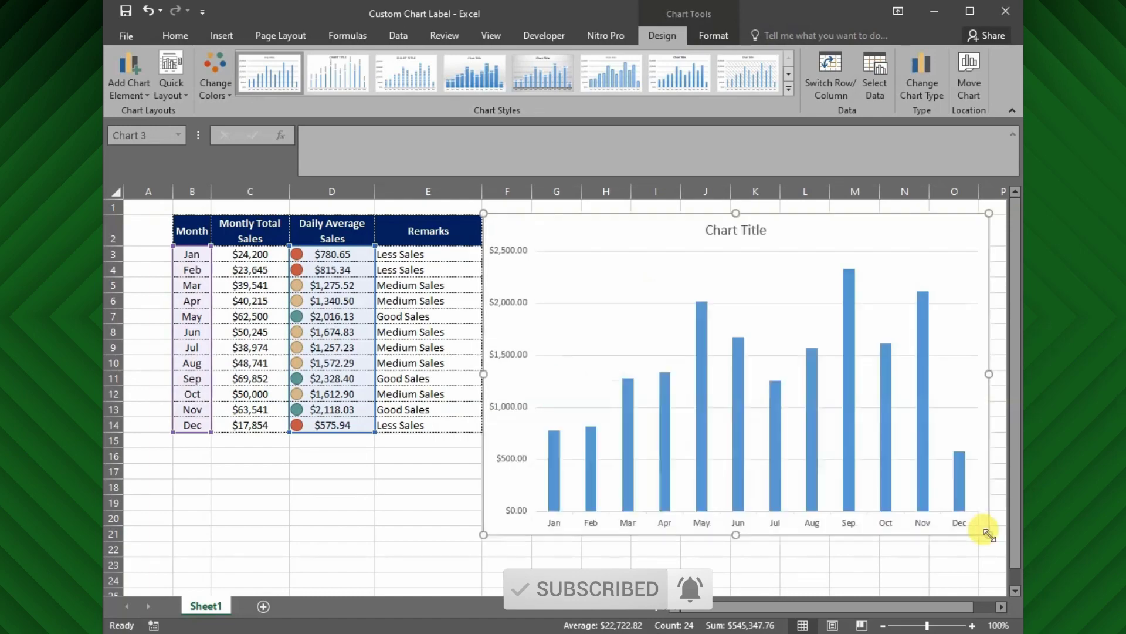
- Add data labels to the bar series, showing values from $780.65 (Jan) to $575.94 (Dec)
{"action": "left_click", "coordinate": [669, 387]}
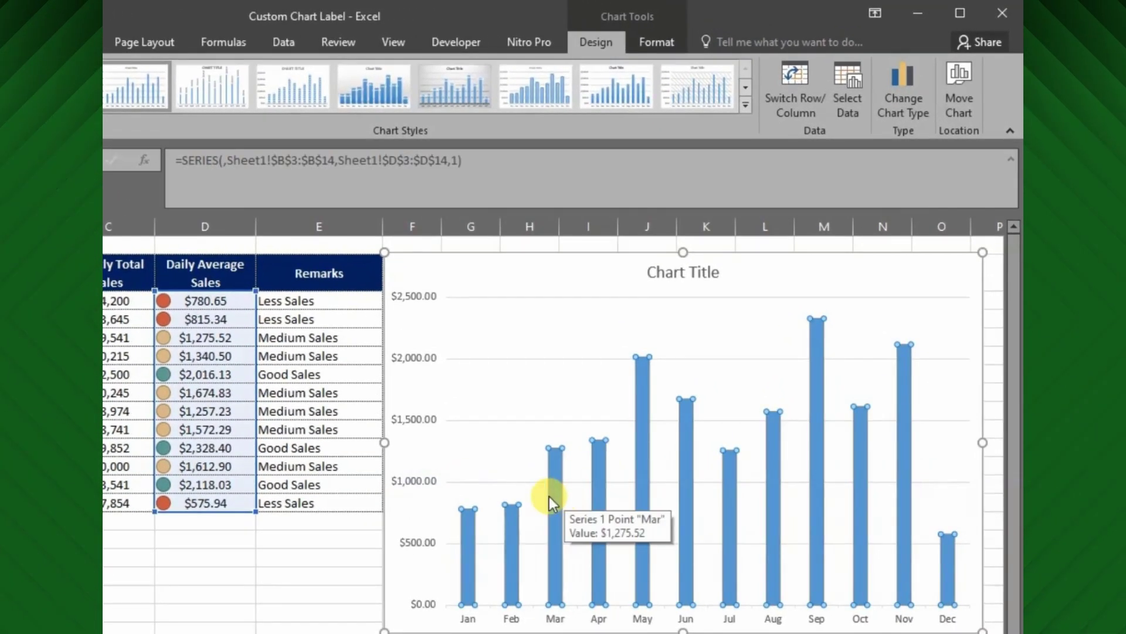
{"action": "right_click", "coordinate": [551, 497]}
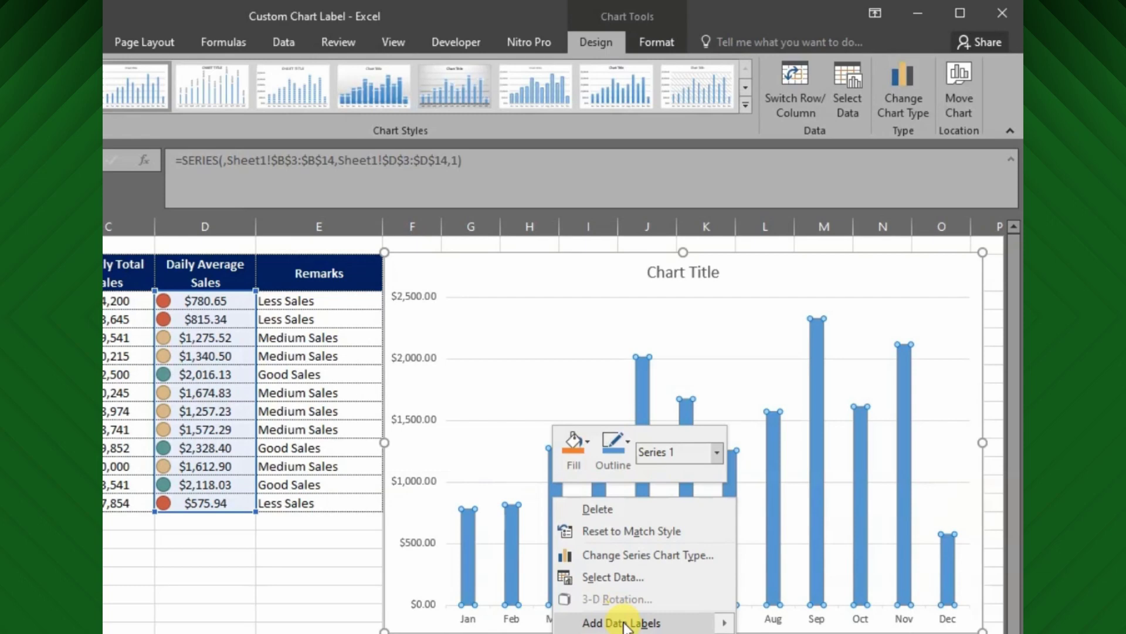
{"action": "mouse_move", "coordinate": [625, 623]}
{"action": "left_click", "coordinate": [777, 623]}
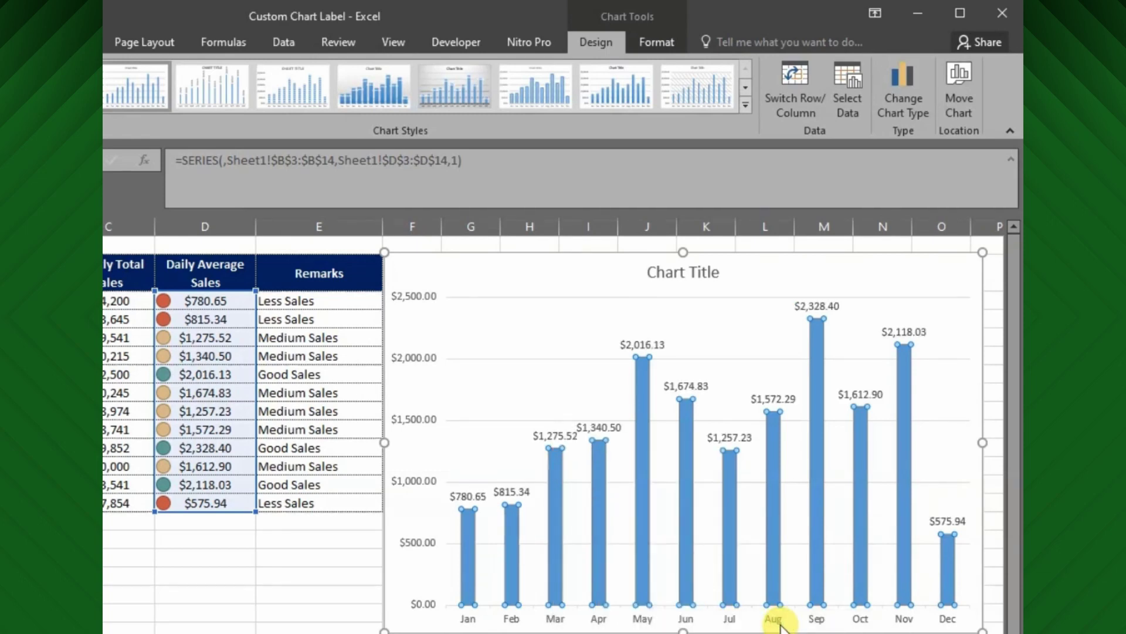
{"action": "left_click", "coordinate": [639, 347]}
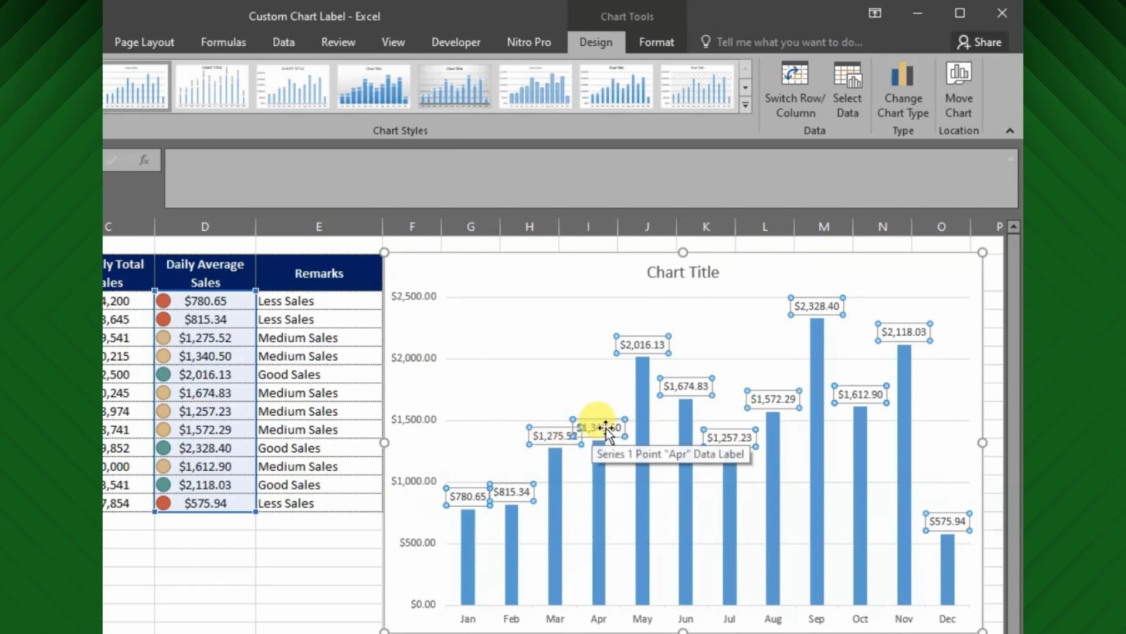
- In Label Options, enable Value From Cells and choose the Remarks range E3:E14
{"action": "double_click", "coordinate": [586, 427]}
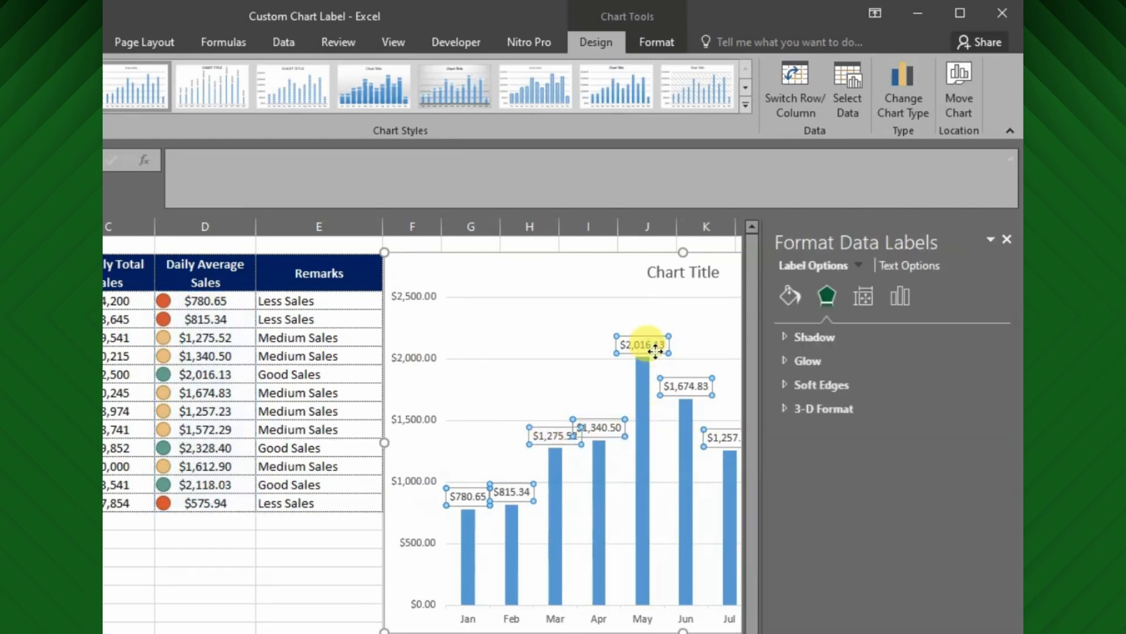
{"action": "left_click", "coordinate": [896, 296]}
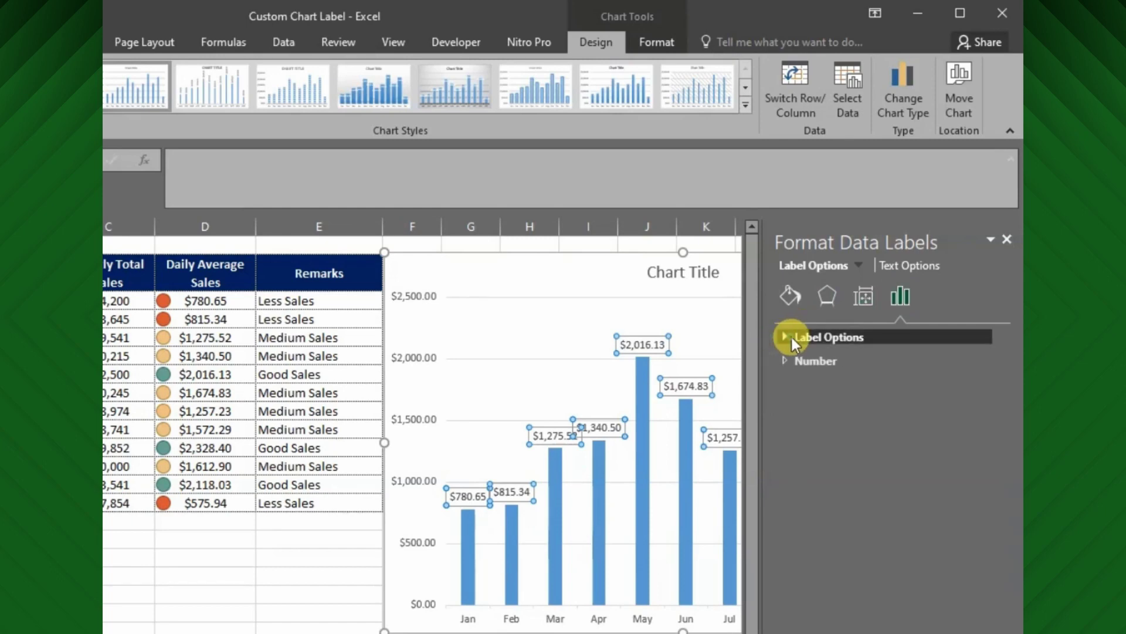
{"action": "left_click", "coordinate": [792, 336]}
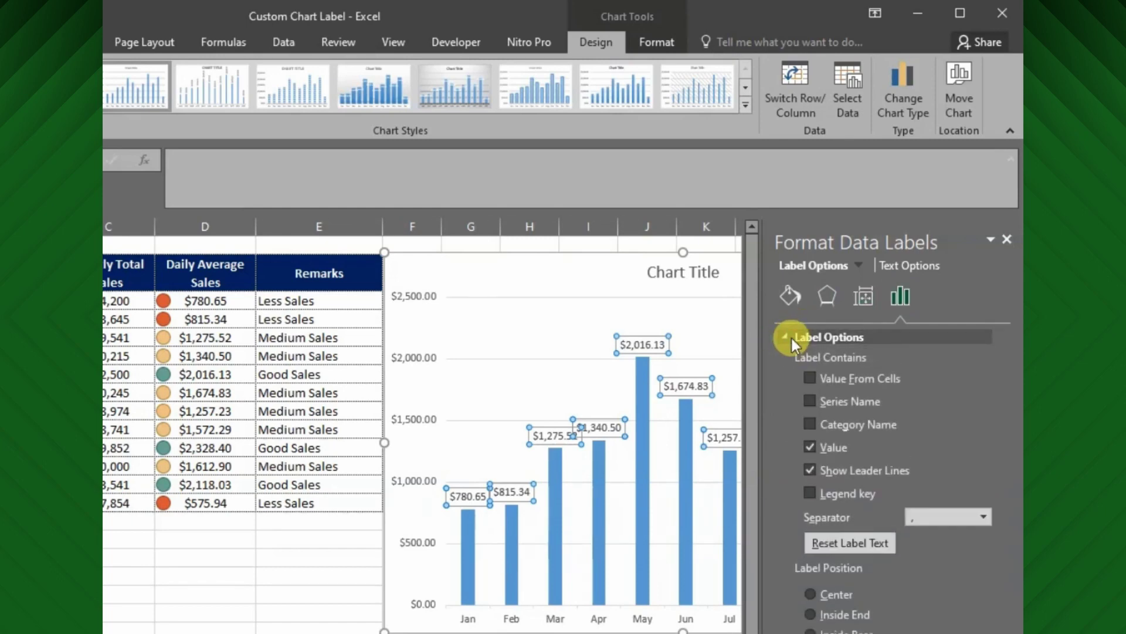
{"action": "left_click", "coordinate": [809, 376]}
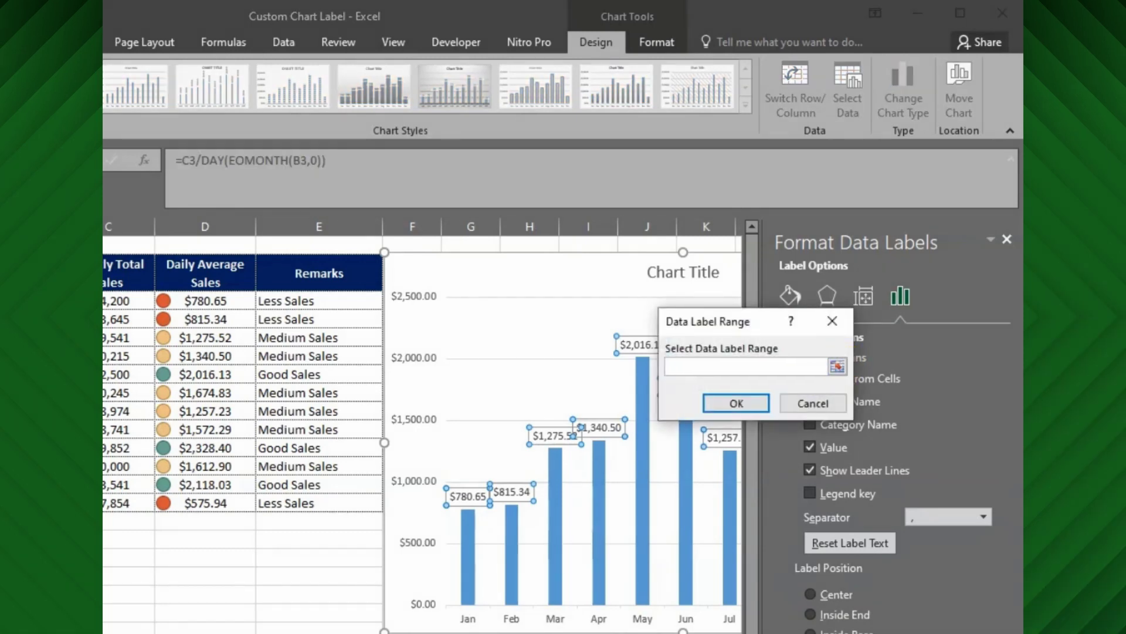
{"action": "left_click", "coordinate": [859, 386]}
{"action": "left_click", "coordinate": [843, 364]}
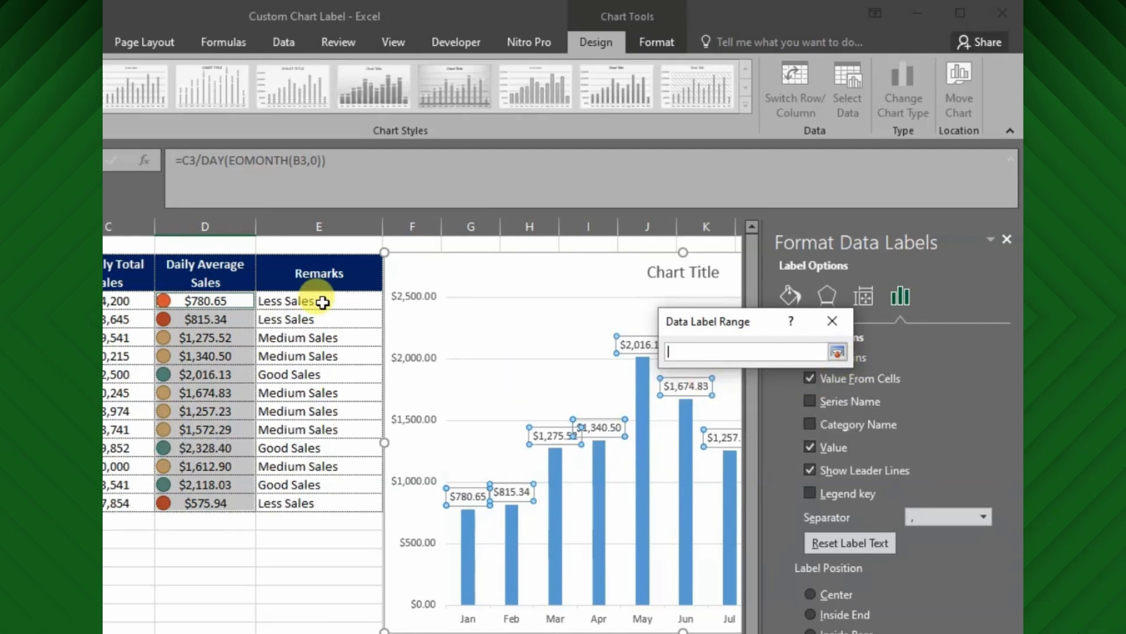
{"action": "left_click_drag", "start_coordinate": [323, 302], "coordinate": [325, 499]}
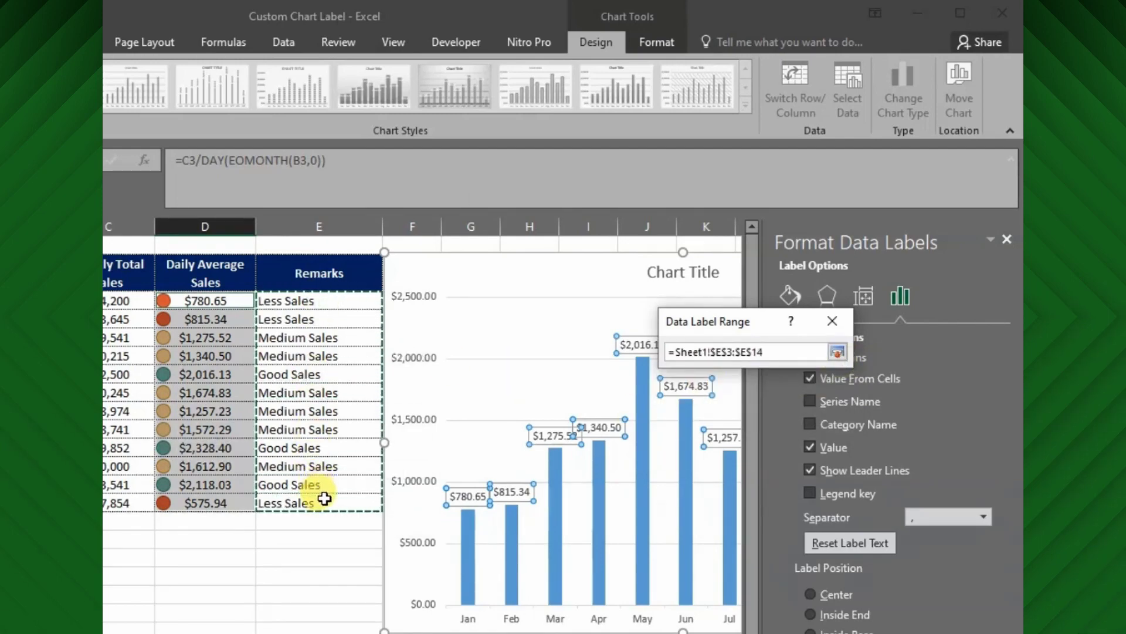
- Confirm the E3:E14 range and untick Value so labels show only Less, Medium or Good Sales
{"action": "left_click", "coordinate": [731, 402]}
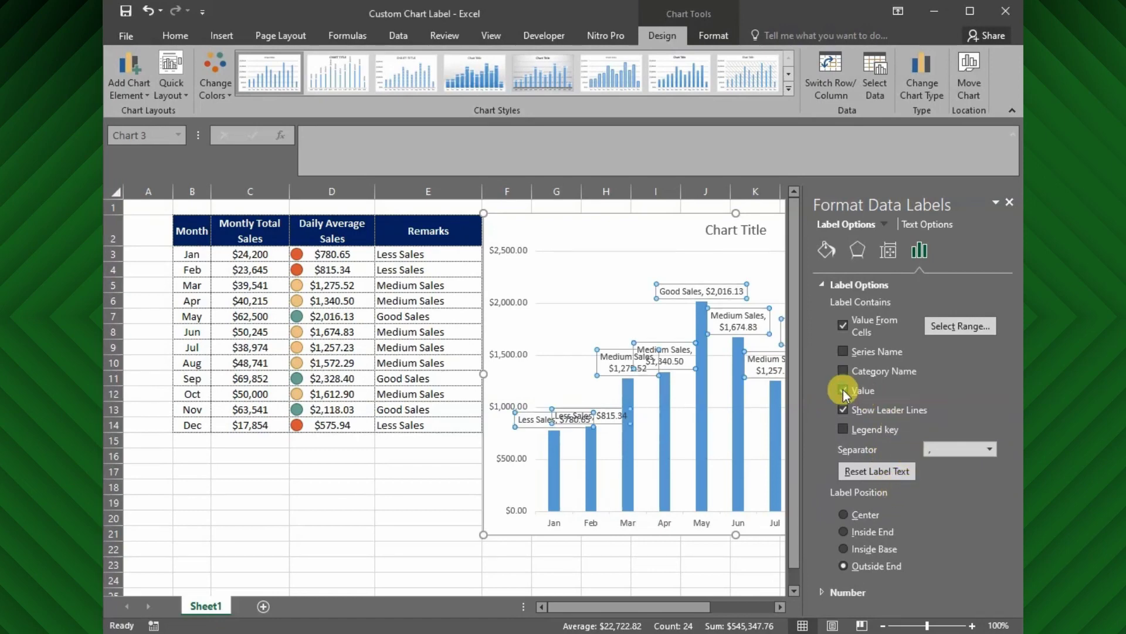
{"action": "left_click", "coordinate": [844, 391]}
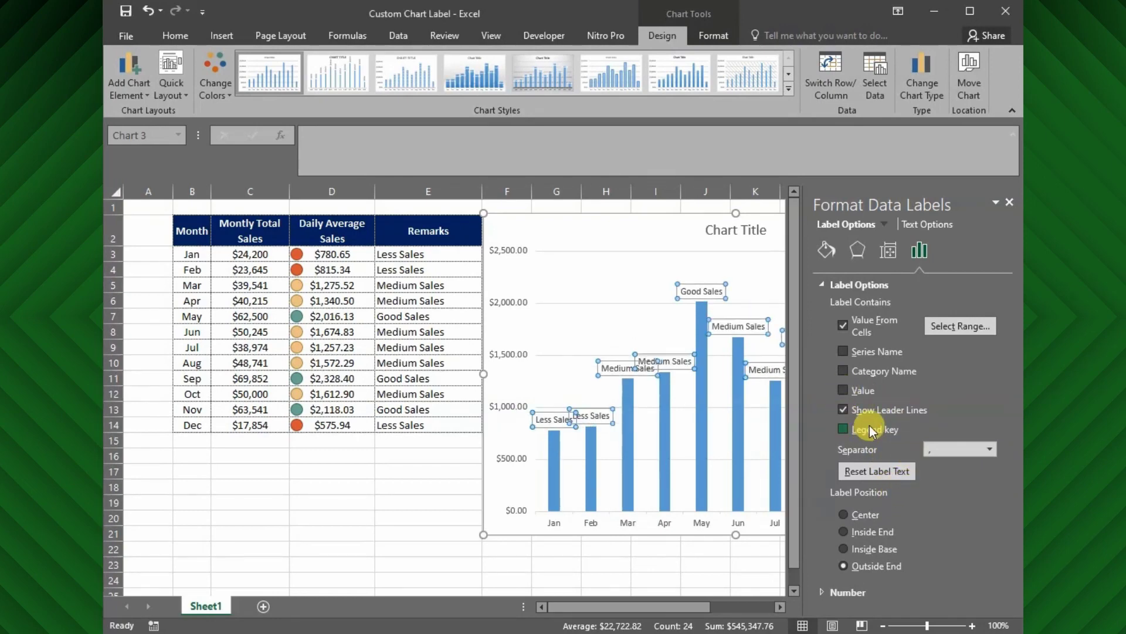
{"action": "left_click", "coordinate": [1006, 203]}
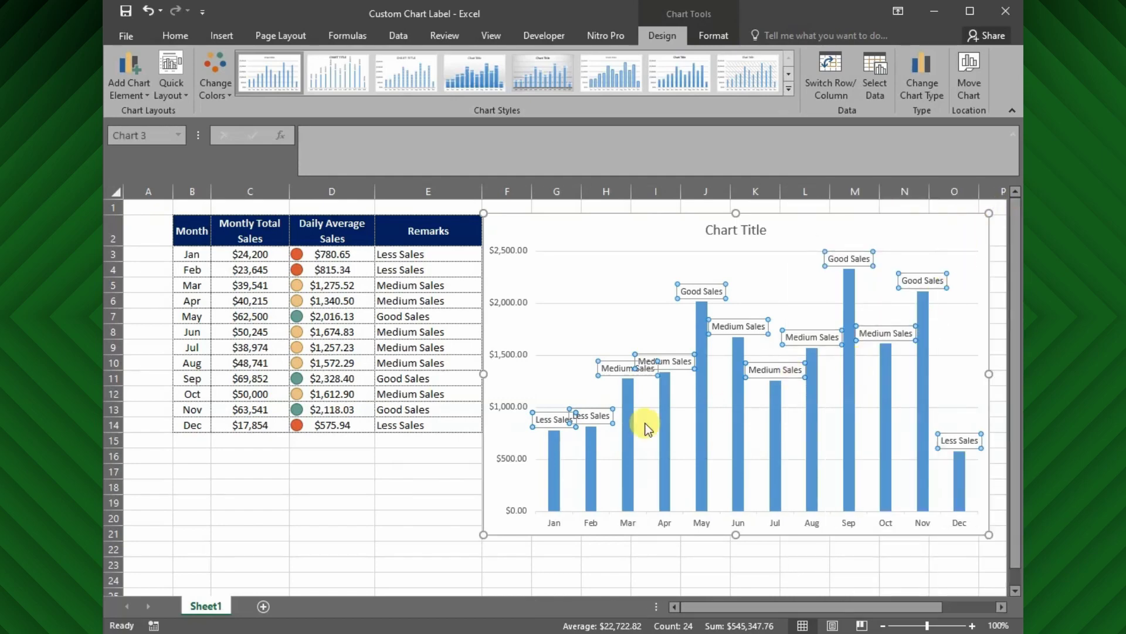
{"action": "left_click", "coordinate": [424, 485]}
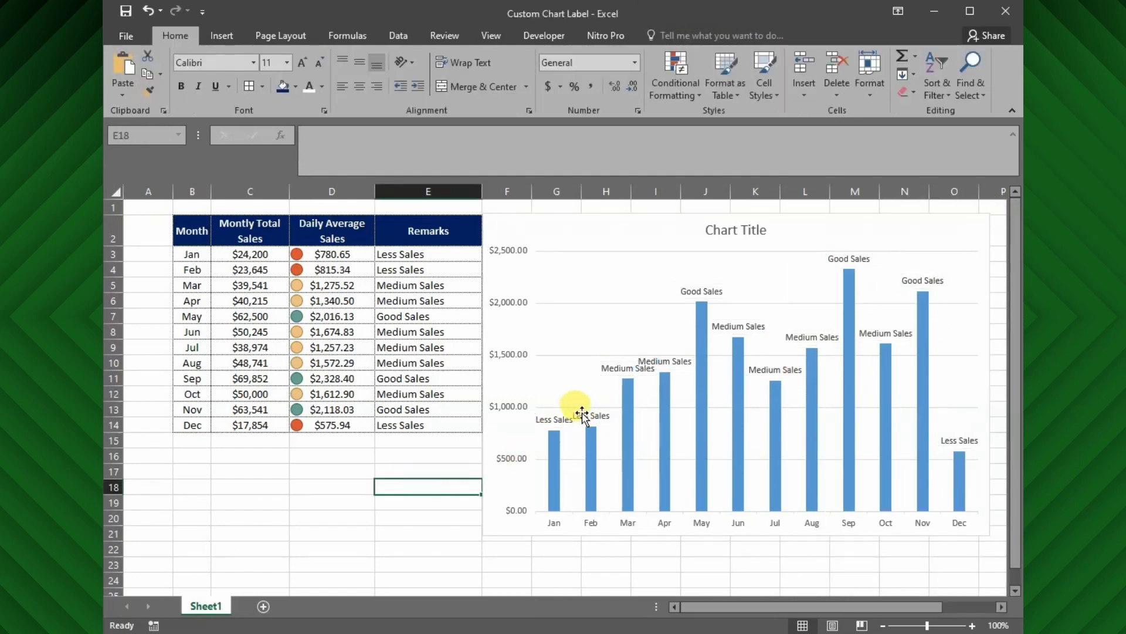
{"action": "left_click", "coordinate": [435, 532]}
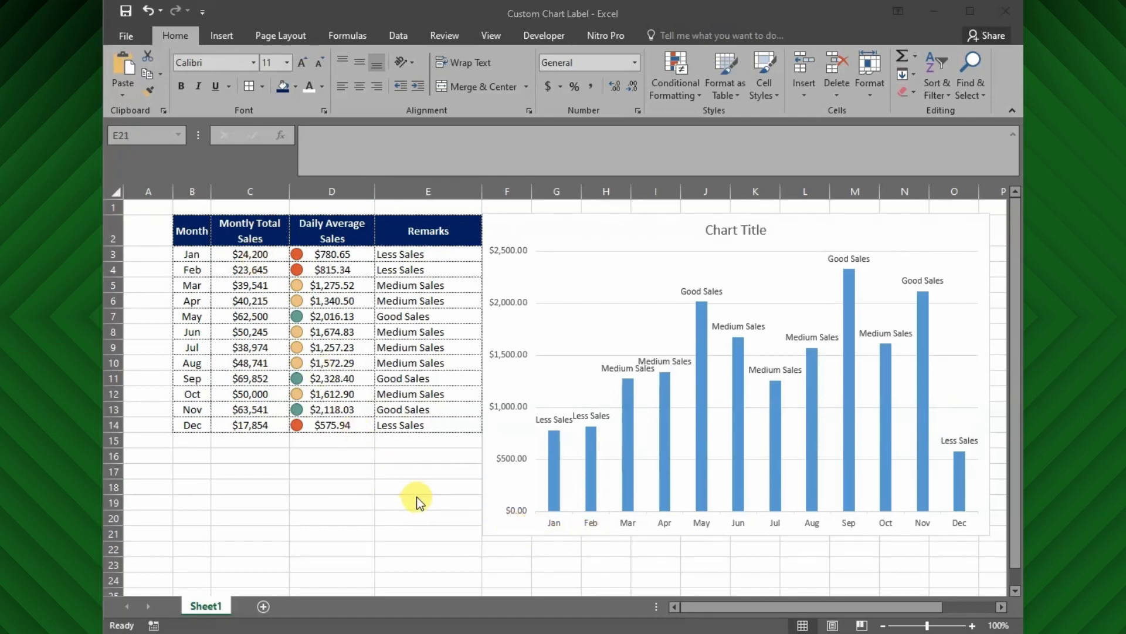